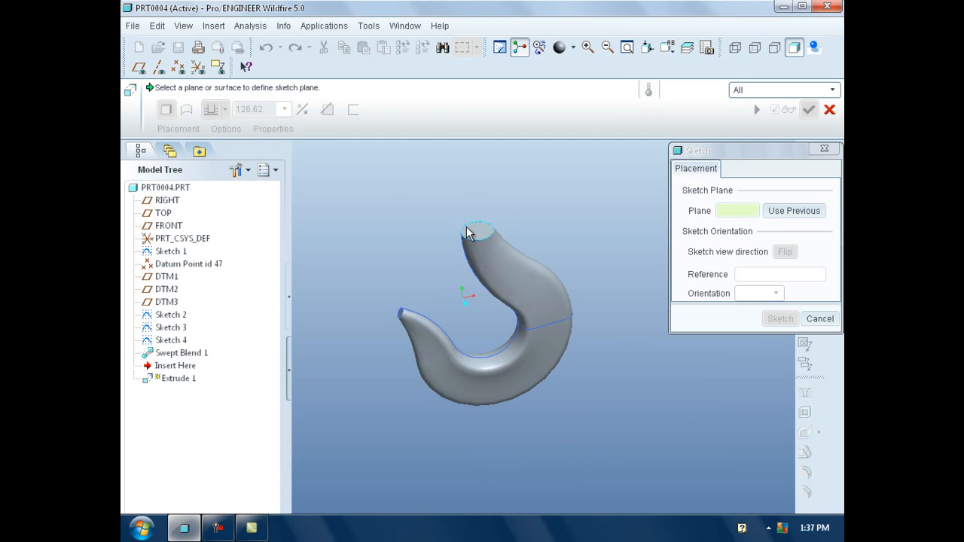
# Step: Set the hook's upper circular end face as the sketch plane and open the extrusion sketch
pyautogui.click(467, 232)
pyautogui.click(777, 320)
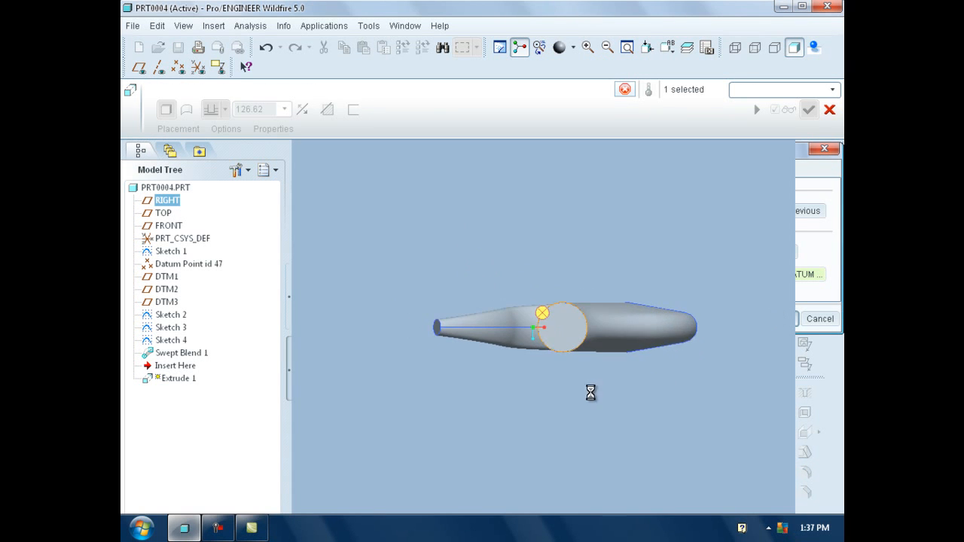
pyautogui.keyDown('shift'); pyautogui.moveTo(649, 390); pyautogui.dragTo(584, 391, button='middle'); pyautogui.keyUp('shift')
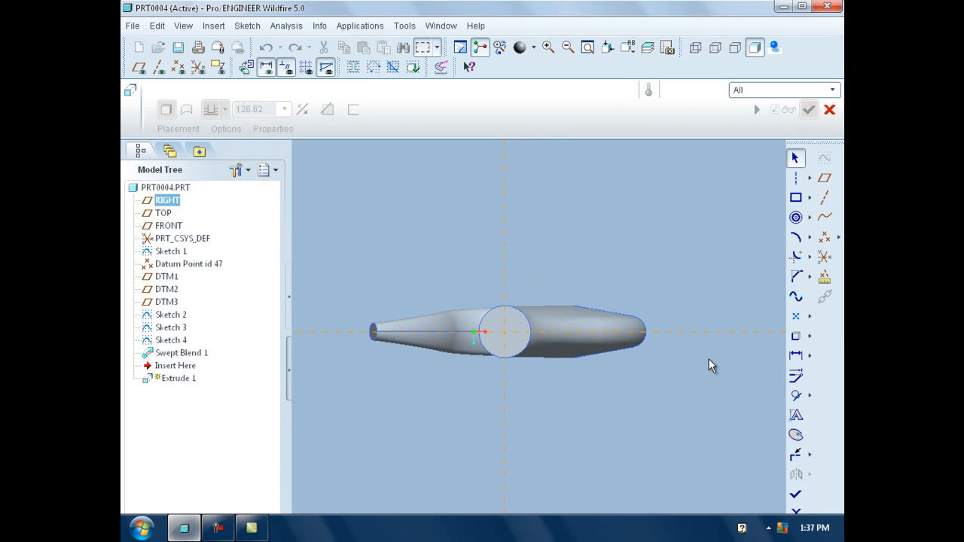
# Step: Reuse the two halves of the end face's circular edge as single-edge sketch entities
pyautogui.click(797, 337)
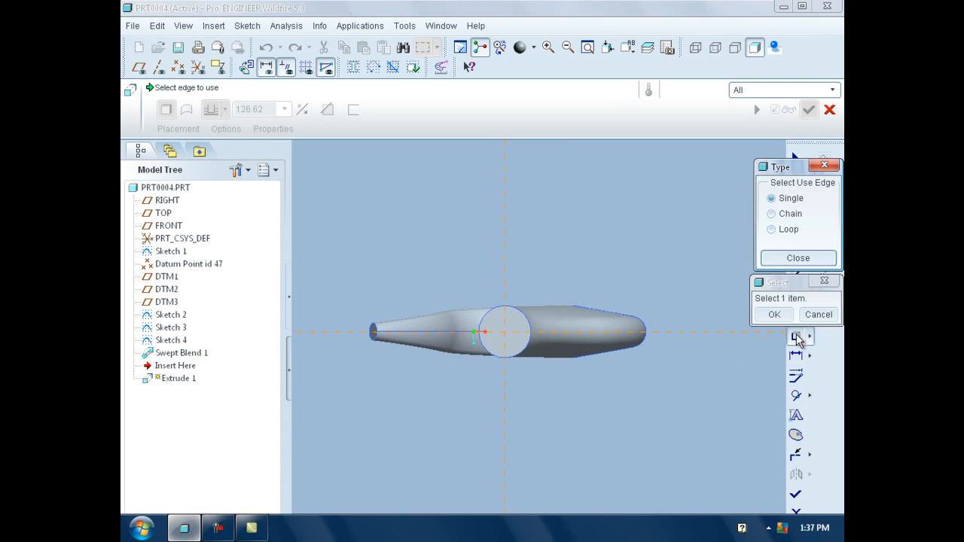
pyautogui.click(518, 351)
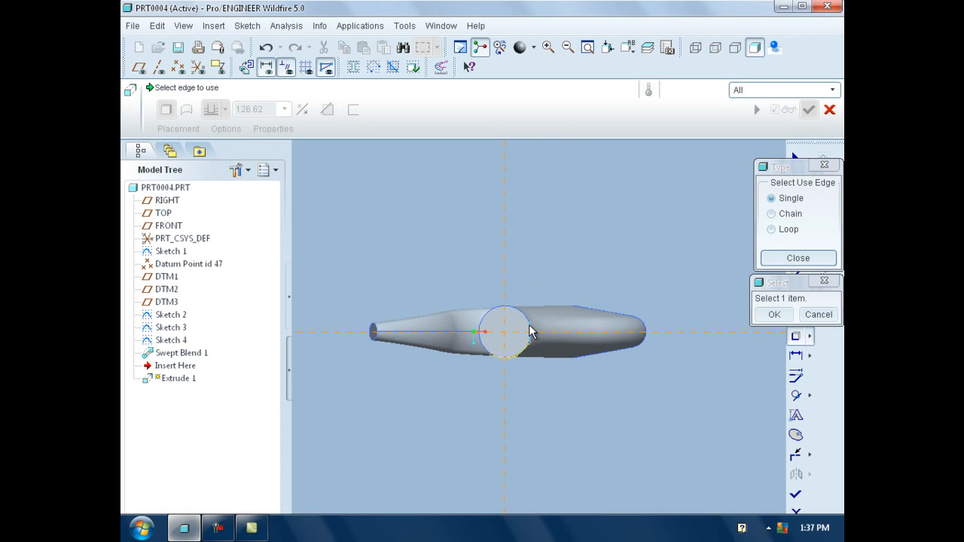
pyautogui.click(523, 318)
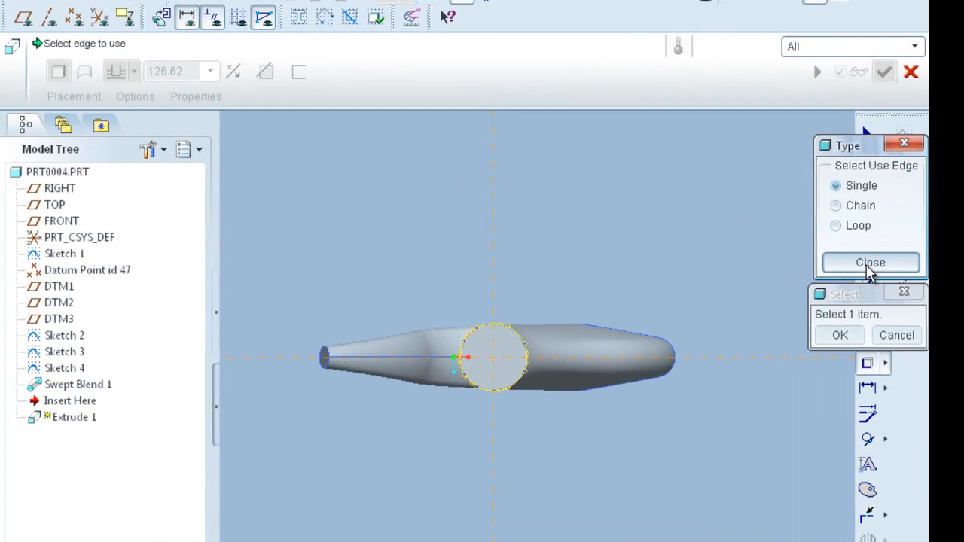
pyautogui.click(870, 264)
# Step: Draw a circle concentric with the end face's edge, slightly outside it, and set its diameter to 75
pyautogui.scroll(-2, 482, 394)
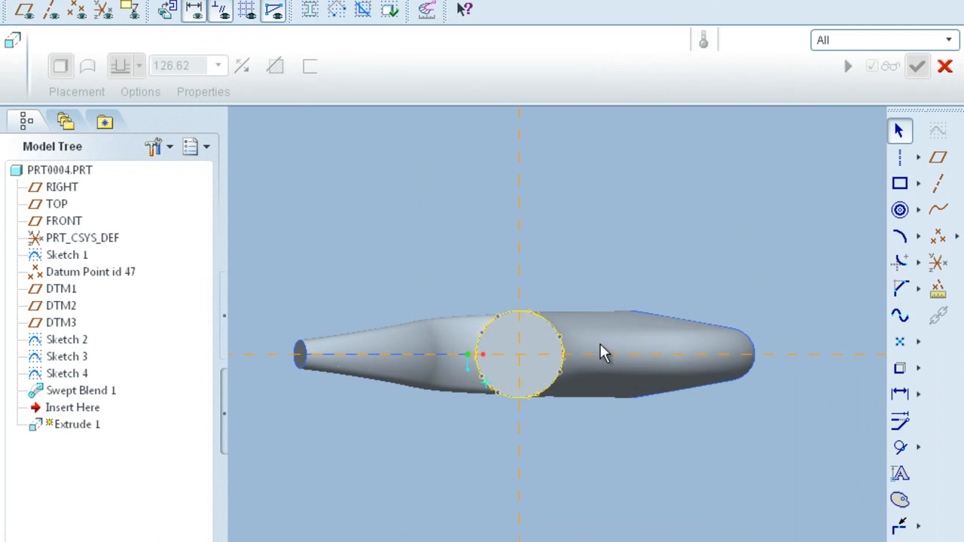
pyautogui.scroll(-2, 689, 324)
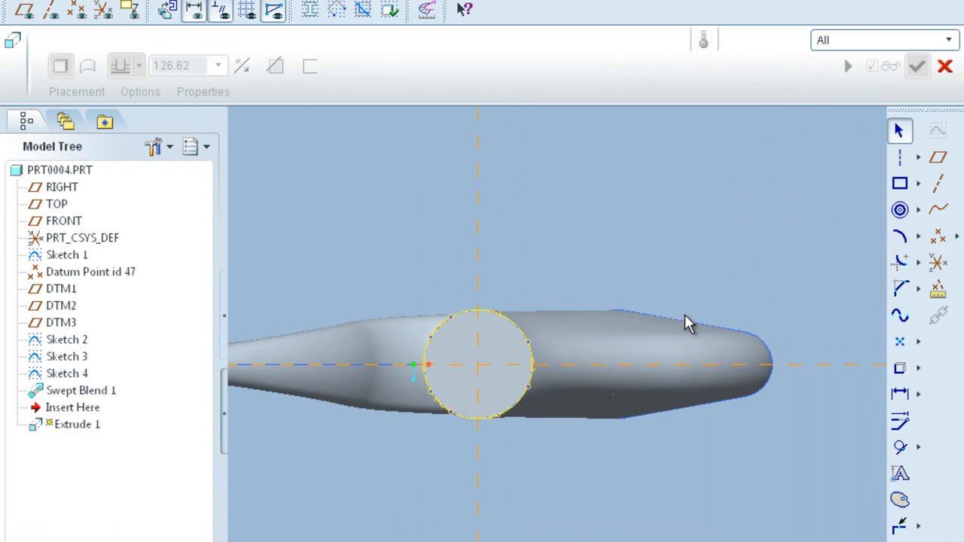
pyautogui.click(900, 211)
pyautogui.click(507, 316)
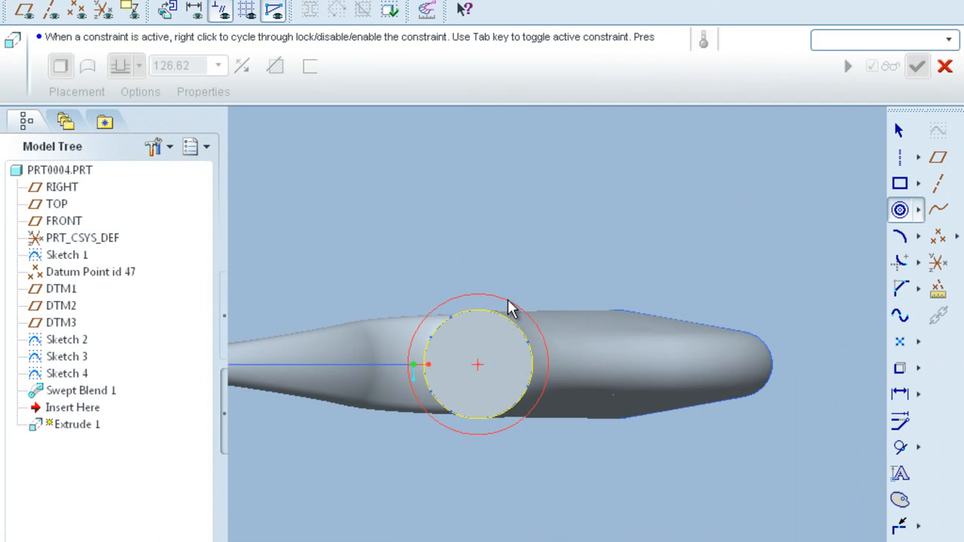
pyautogui.click(395, 299)
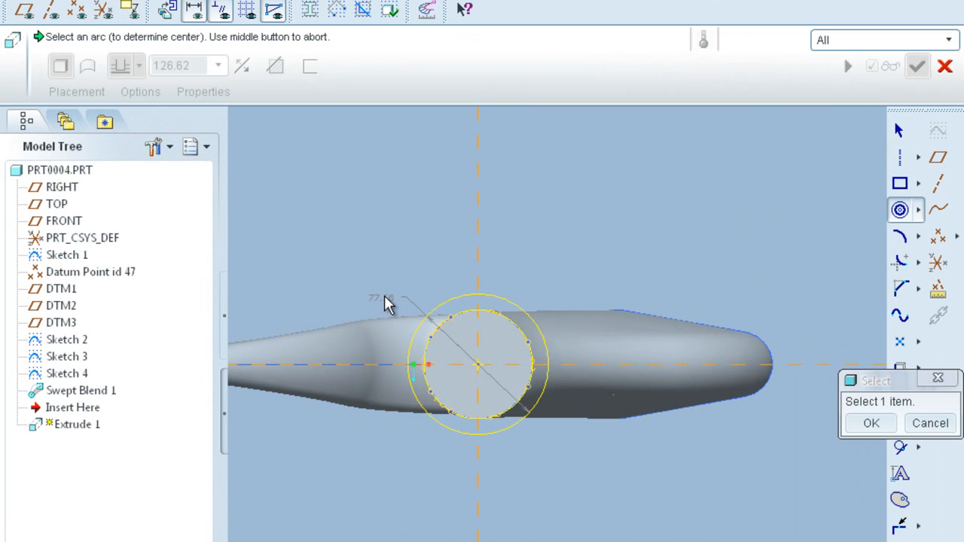
pyautogui.middleClick(386, 300)
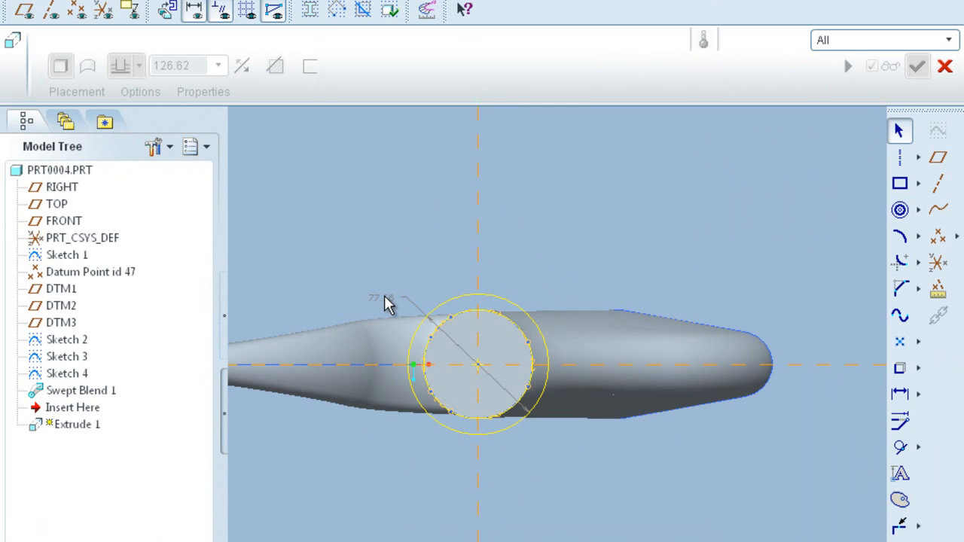
pyautogui.doubleClick(382, 298)
pyautogui.write('75')
pyautogui.press('Return')
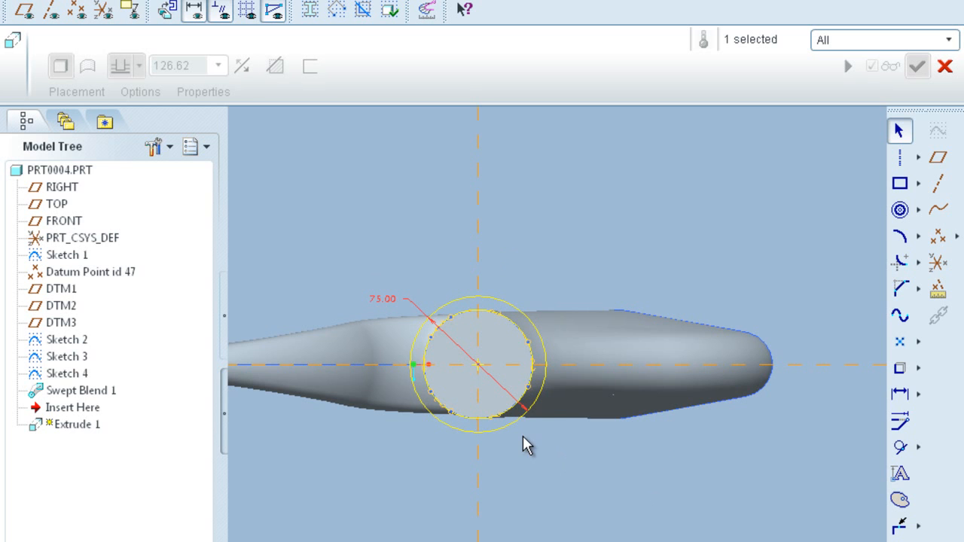
# Step: Delete the reused edge arcs inside the 75 diameter circle, leaving only the circle in the sketch
pyautogui.scroll(-4, 524, 441)
pyautogui.click(482, 387)
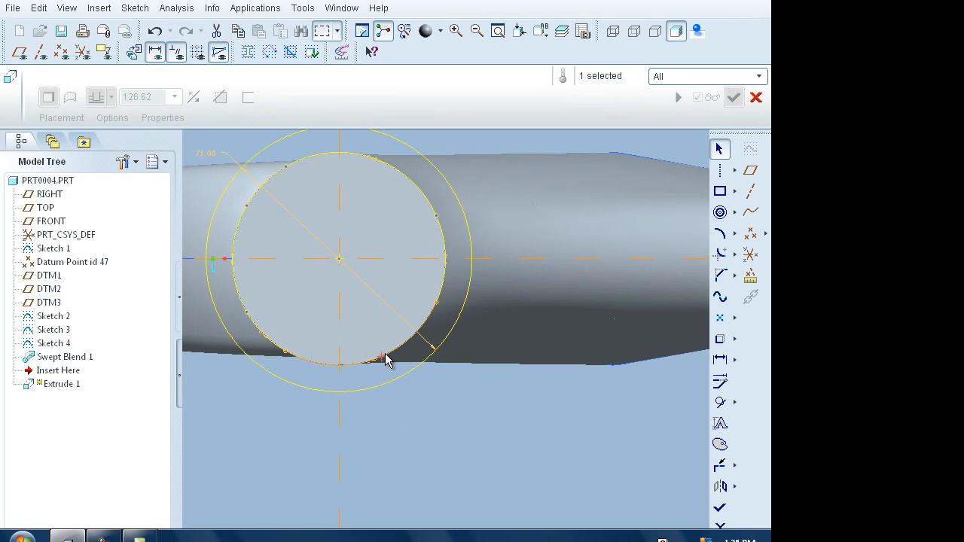
pyautogui.click(445, 277)
pyautogui.press('Delete')
pyautogui.click(432, 200)
pyautogui.press('Delete')
pyautogui.click(267, 191)
pyautogui.press('Delete')
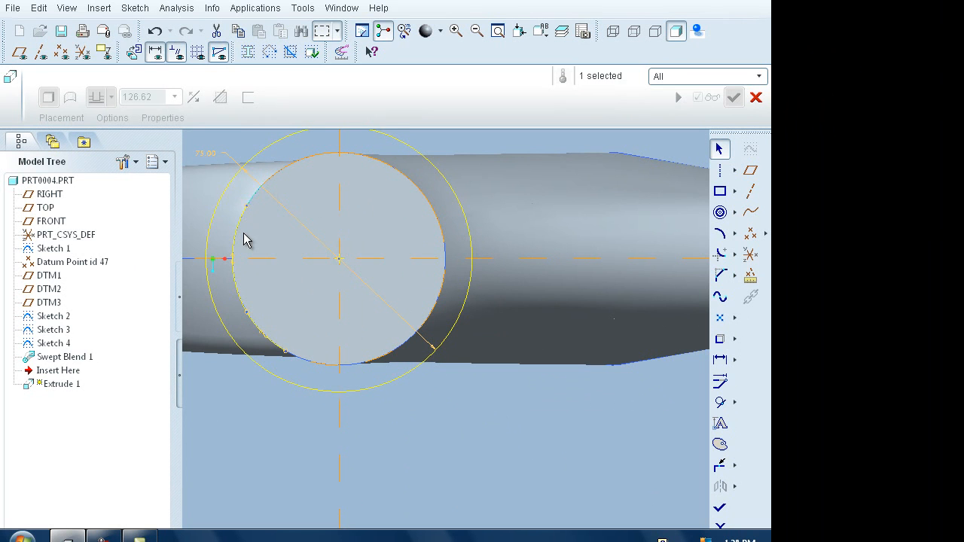
pyautogui.click(238, 229)
pyautogui.press('Delete')
pyautogui.press('Delete')
pyautogui.scroll(1, 513, 434)
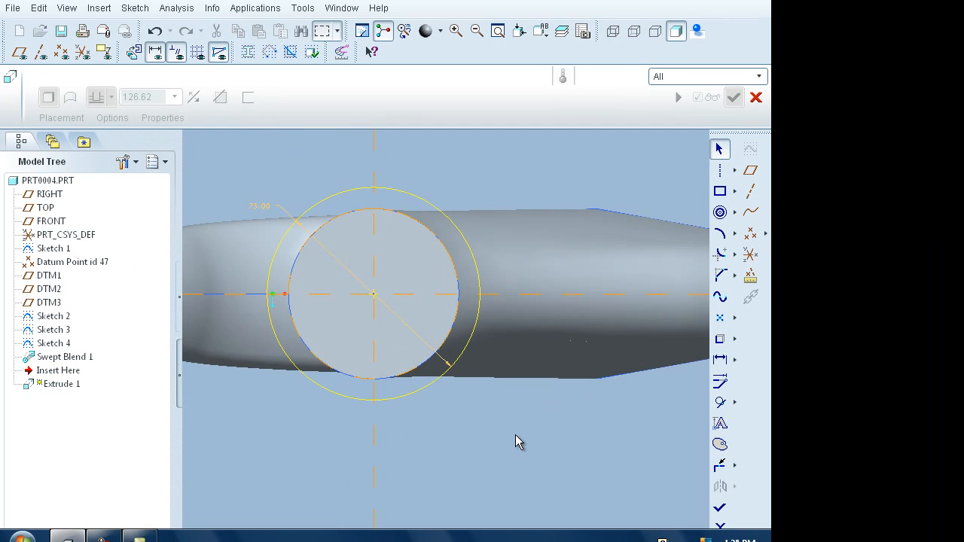
# Step: Finish the sketch and extrude the circle upward to a depth of 21 as a collar on the hook
pyautogui.click(719, 509)
pyautogui.scroll(3, 470, 433)
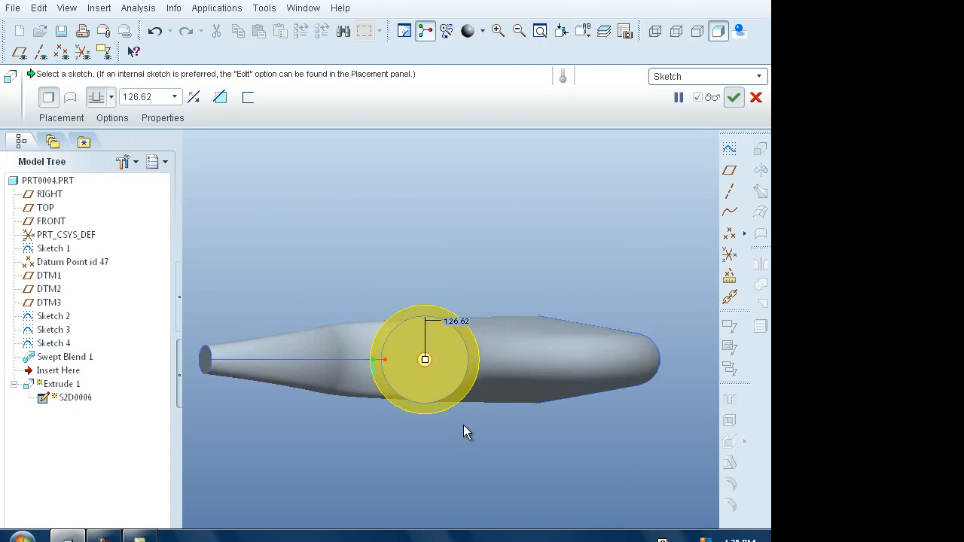
pyautogui.moveTo(482, 452); pyautogui.dragTo(482, 377, button='middle')
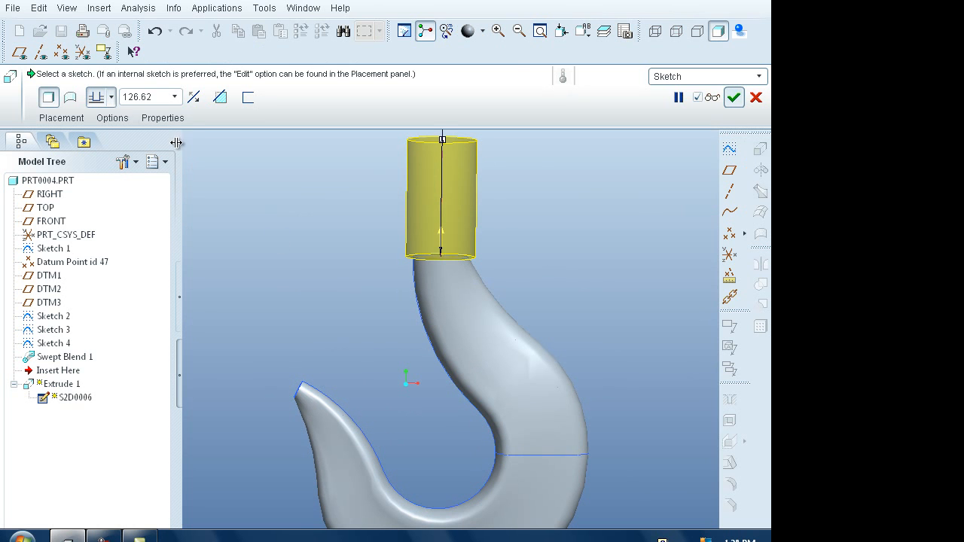
pyautogui.write('21.00')
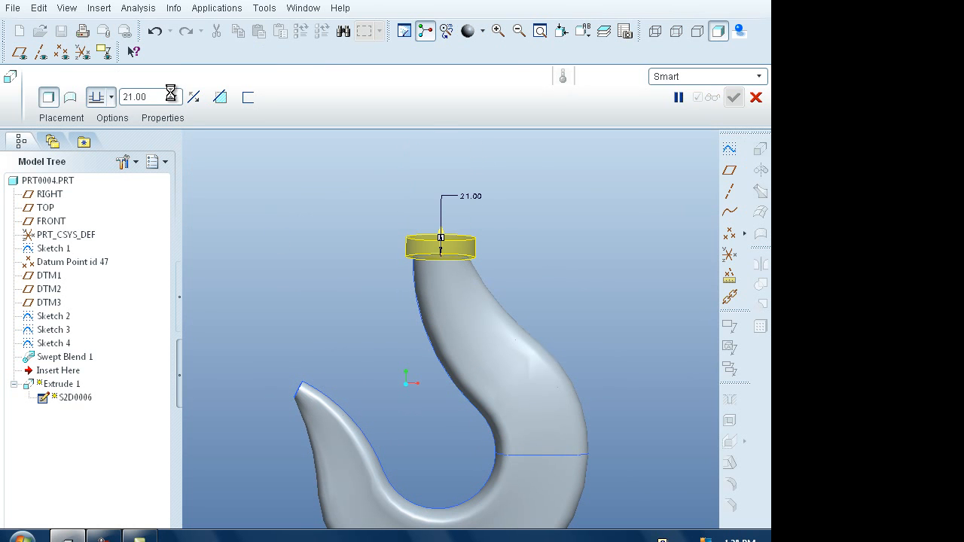
pyautogui.click(734, 97)
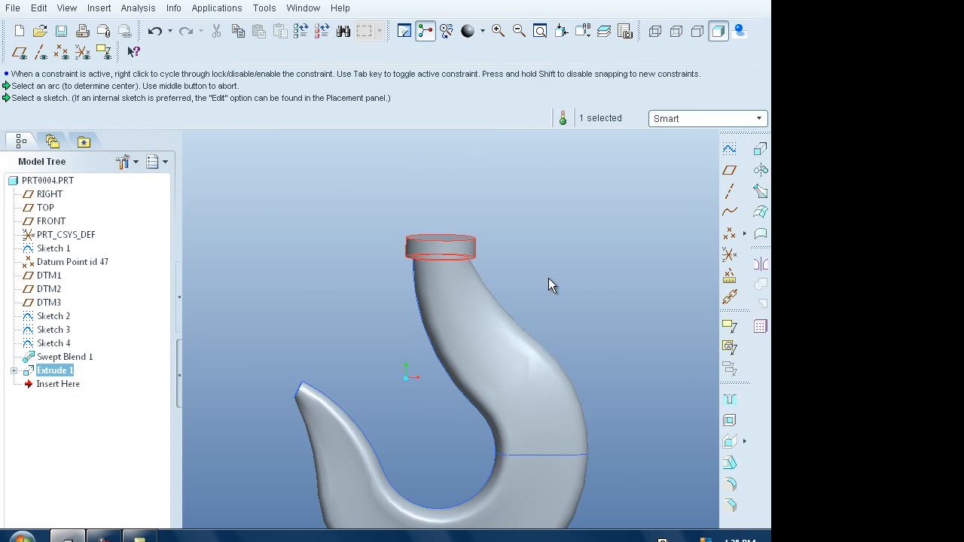
# Step: Start a second extrusion and open its internal sketch on the collar's top face
pyautogui.moveTo(591, 278); pyautogui.dragTo(561, 333, button='middle')
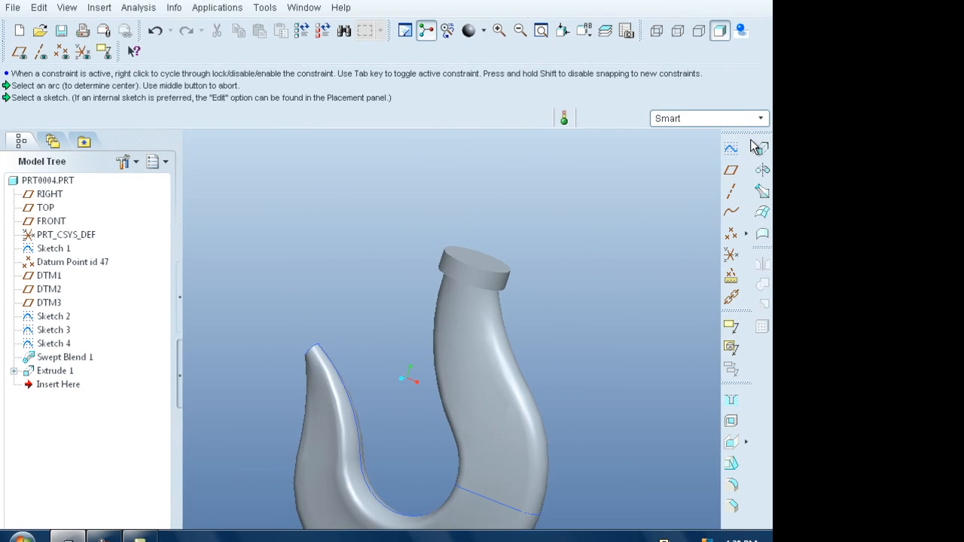
pyautogui.click(757, 148)
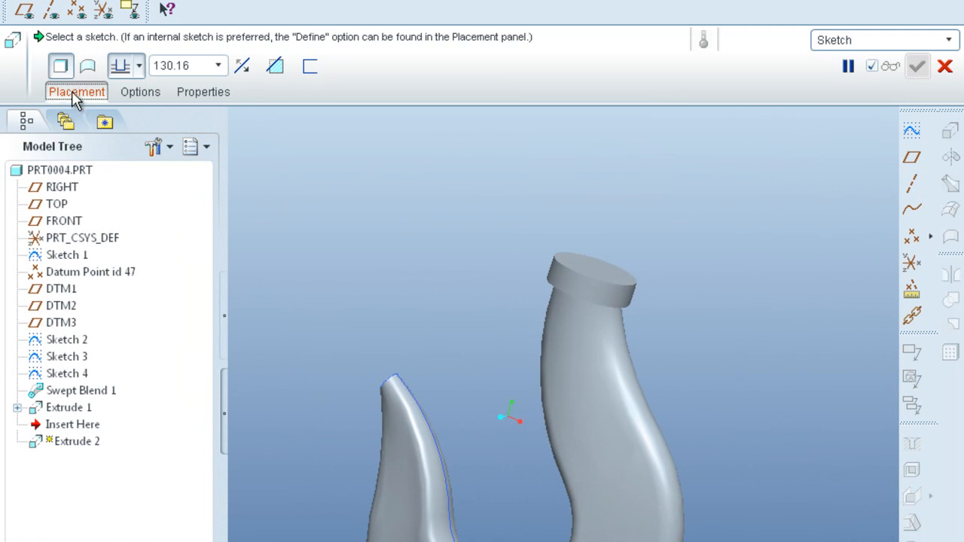
pyautogui.click(76, 96)
pyautogui.click(201, 146)
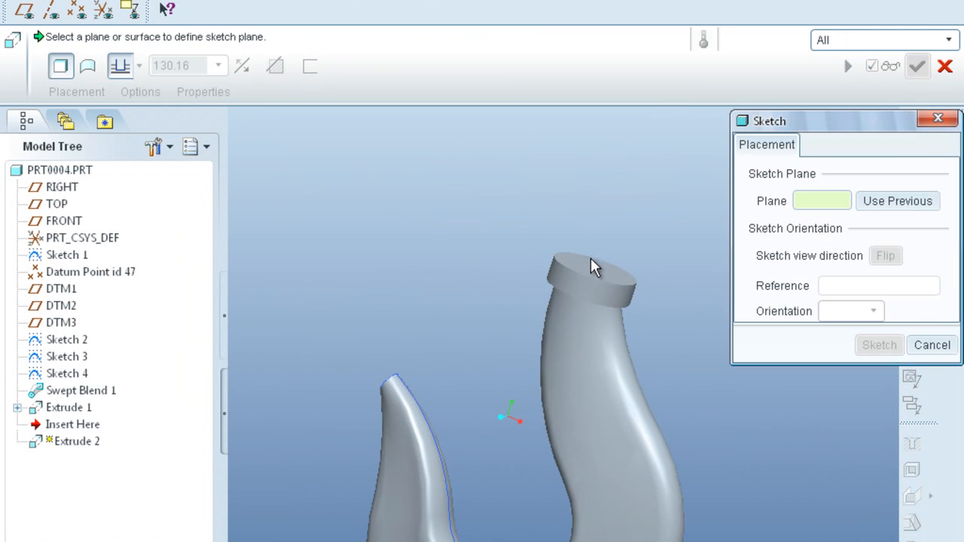
pyautogui.click(591, 265)
pyautogui.click(879, 345)
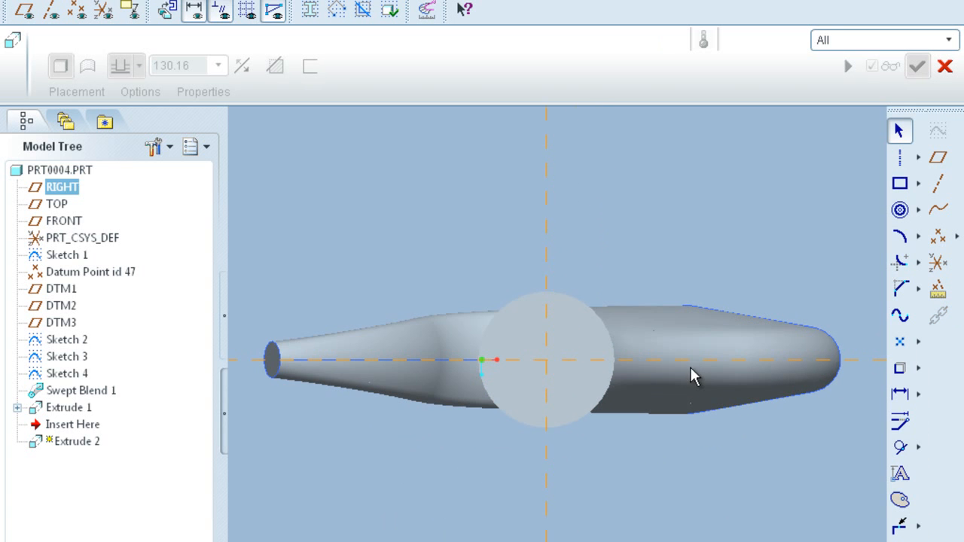
# Step: Add the collar's cylindrical surface as a sketch reference
pyautogui.click(167, 1)
pyautogui.click(185, 3)
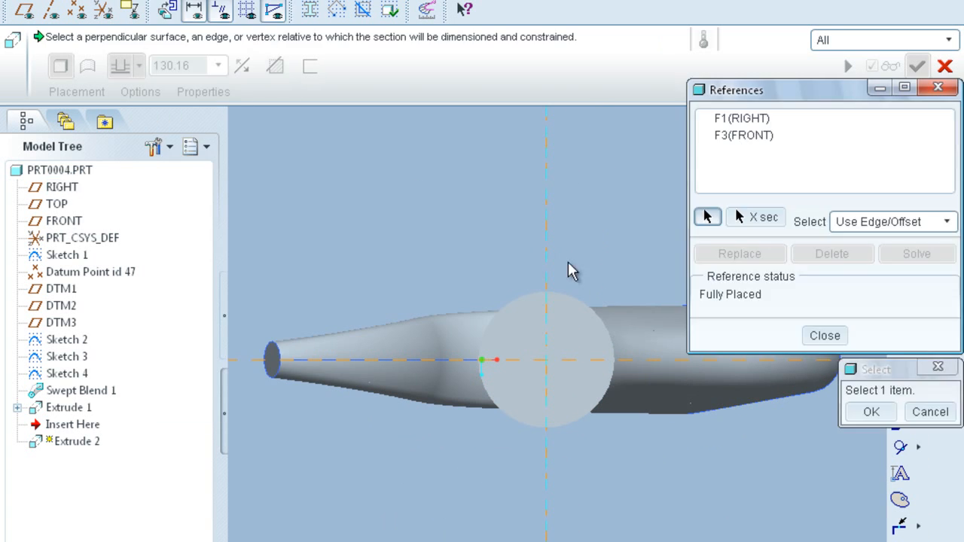
pyautogui.click(588, 315)
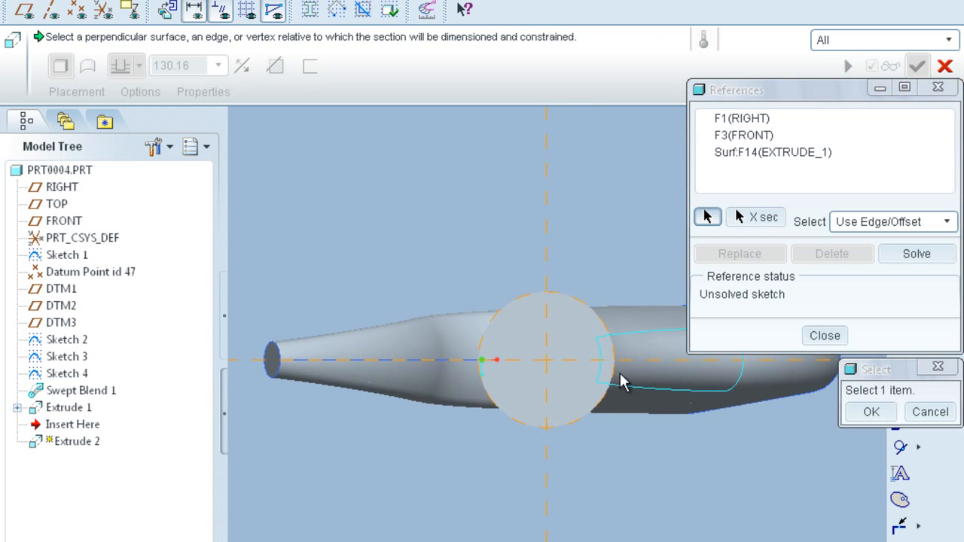
pyautogui.click(824, 336)
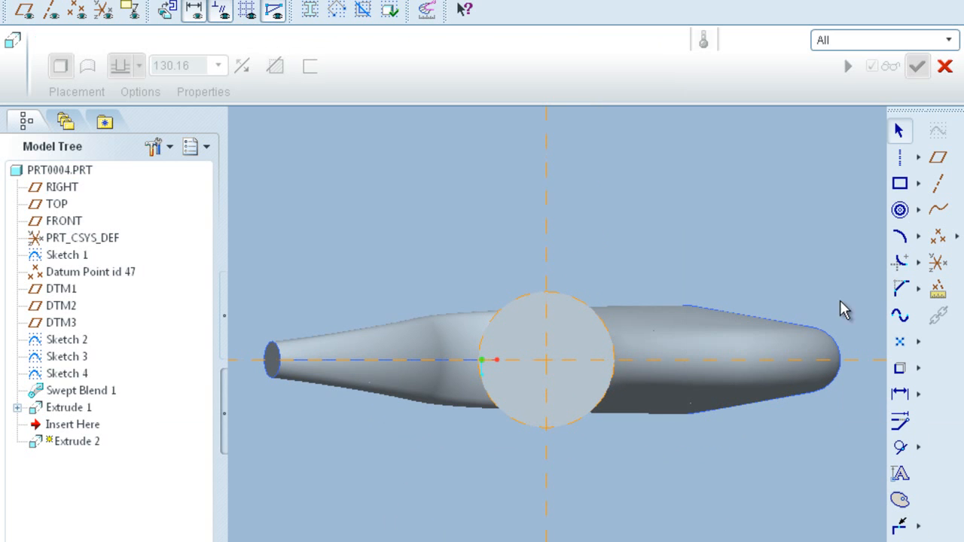
# Step: Draw a center-point circle at the middle of the collar face and set its diameter to 52
pyautogui.click(918, 211)
pyautogui.click(738, 211)
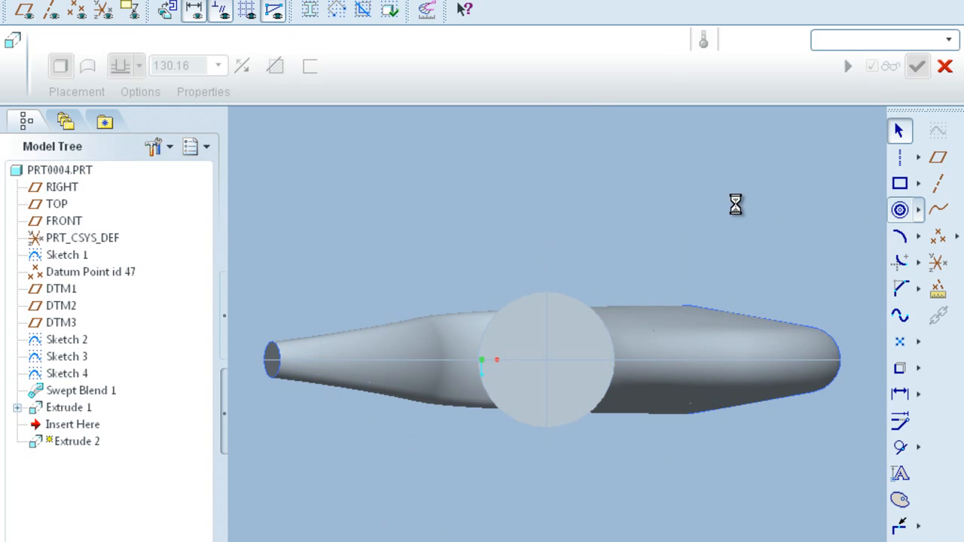
pyautogui.click(549, 345)
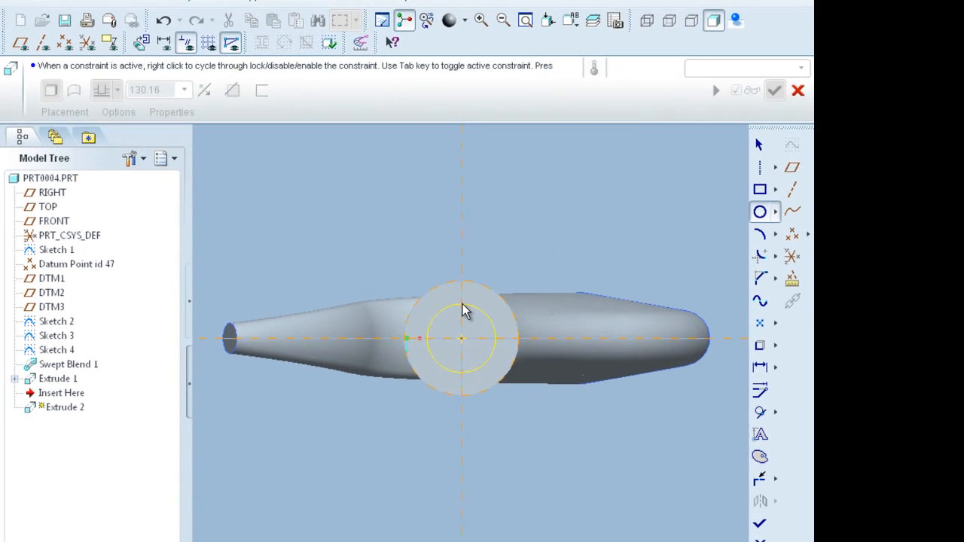
pyautogui.click(424, 314)
pyautogui.middleClick(376, 377)
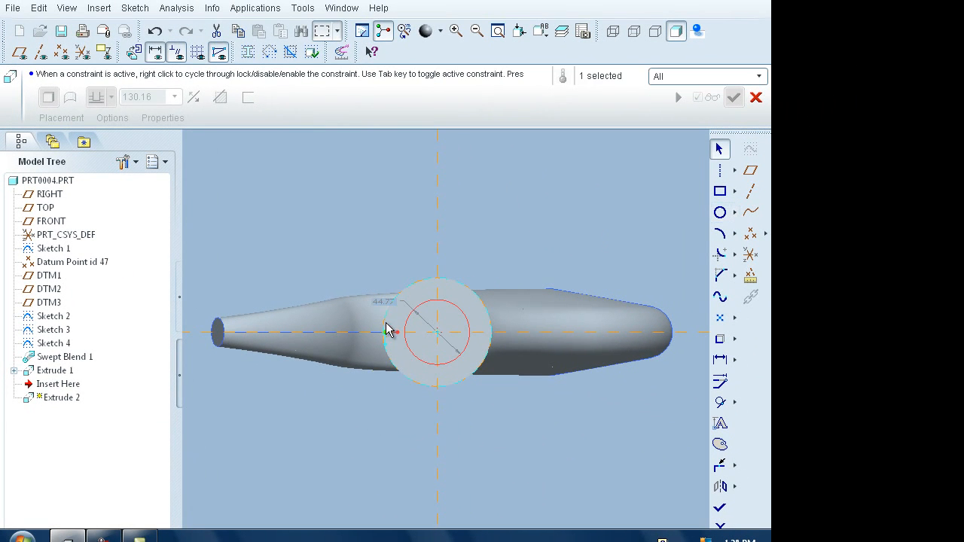
pyautogui.doubleClick(386, 297)
pyautogui.write('52')
pyautogui.press('Return')
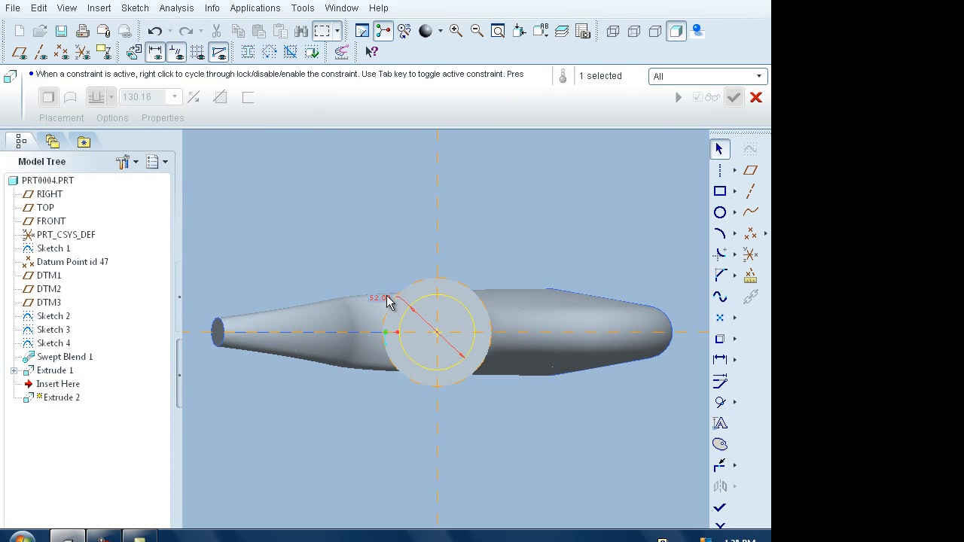
# Step: Finish the sketch and extrude the circle upward to a depth of 170 as the hook's shank
pyautogui.click(717, 508)
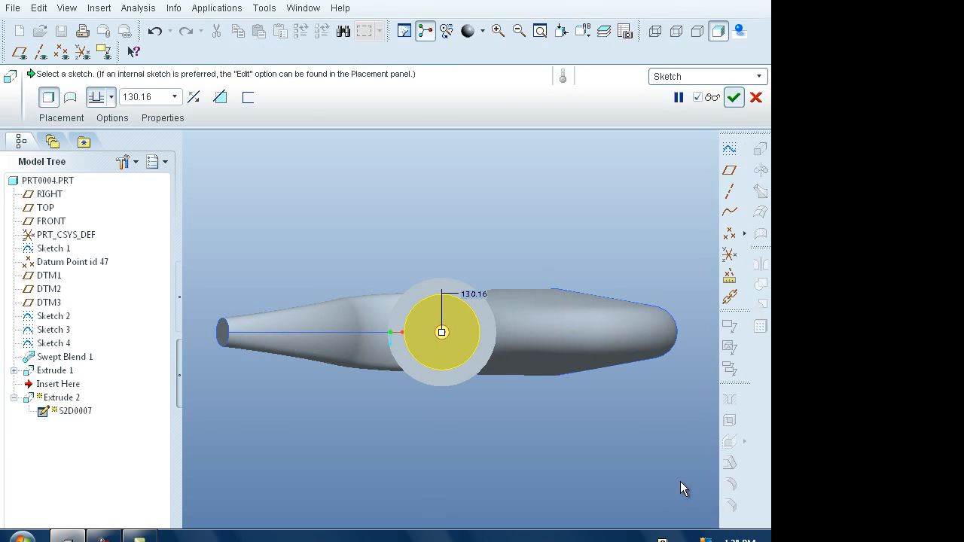
pyautogui.moveTo(536, 455); pyautogui.dragTo(501, 364, button='middle')
pyautogui.scroll(2, 501, 363)
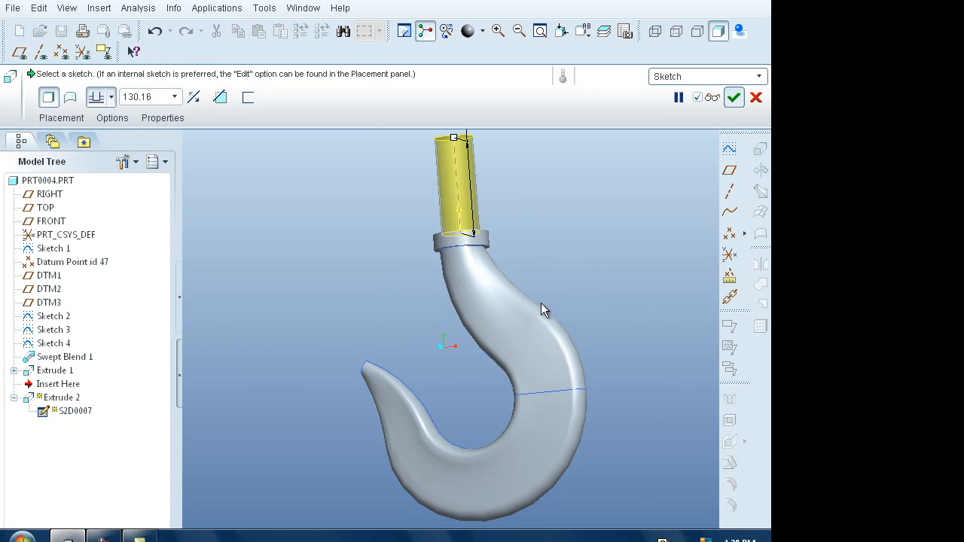
pyautogui.keyDown('shift'); pyautogui.moveTo(550, 238); pyautogui.dragTo(520, 275, button='middle'); pyautogui.keyUp('shift')
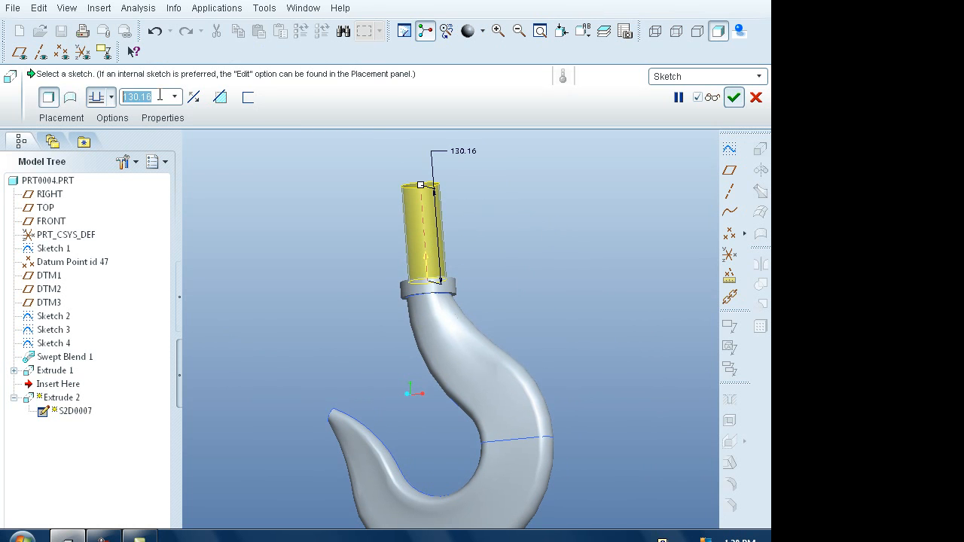
pyautogui.write('170')
pyautogui.press('Return')
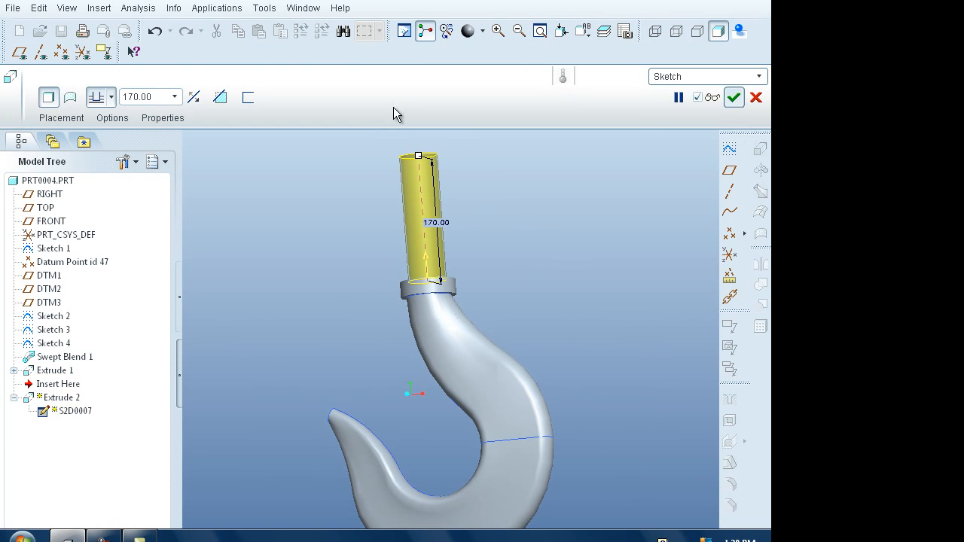
pyautogui.click(735, 100)
pyautogui.moveTo(716, 161); pyautogui.dragTo(476, 239, button='middle')
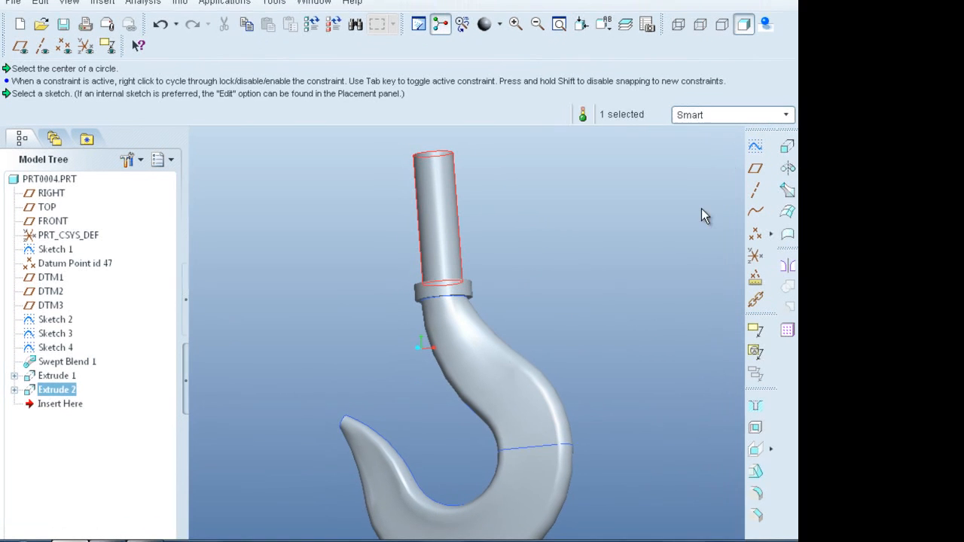
pyautogui.moveTo(595, 243); pyautogui.dragTo(719, 250, button='middle')
pyautogui.scroll(1, 537, 169)
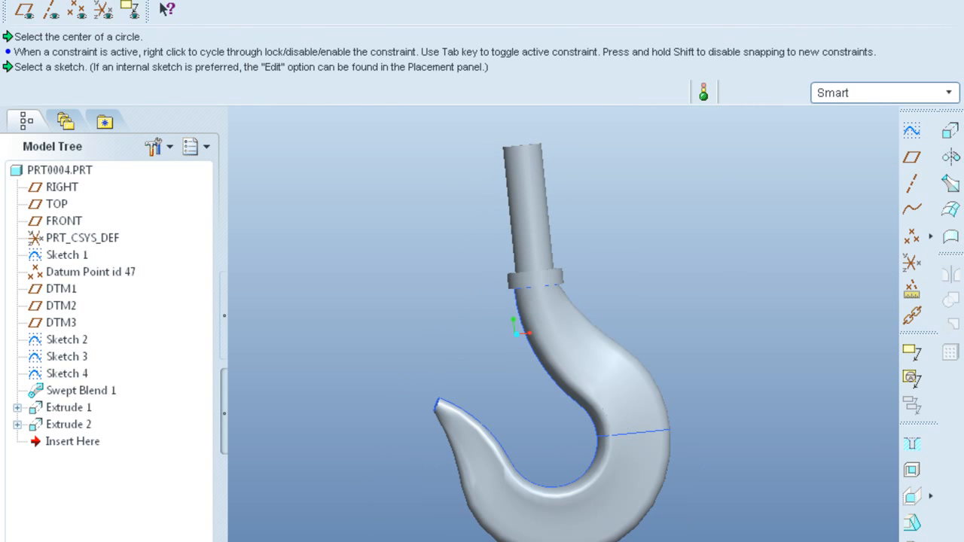
# Step: Start a helical sweep cut with constant pitch, through-axis and right-handed attributes, with the datum planes displayed
pyautogui.click(120, 1)
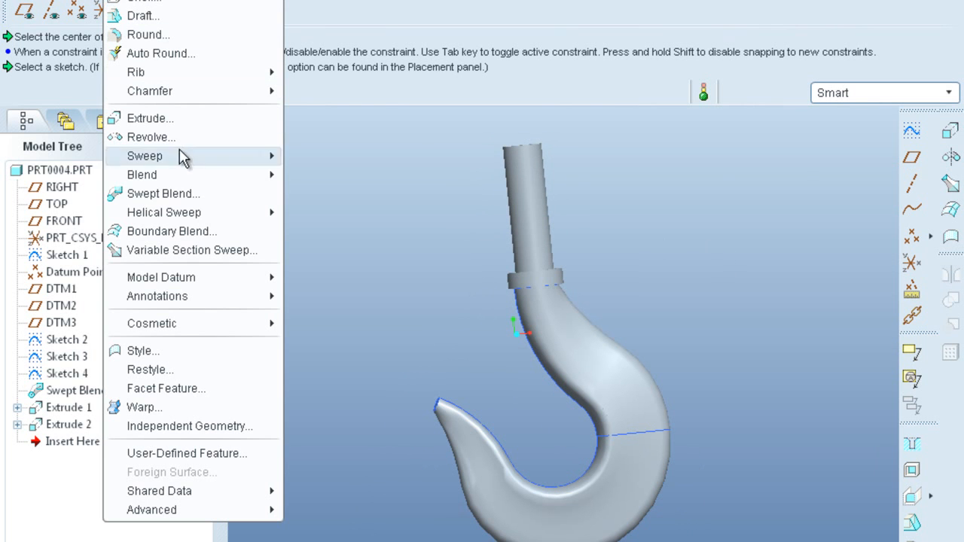
pyautogui.moveTo(231, 214)
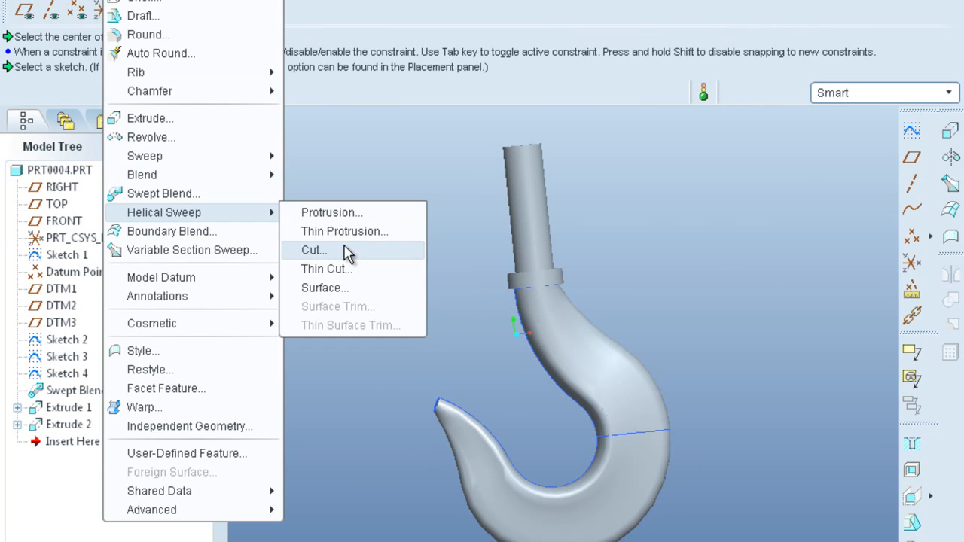
pyautogui.click(314, 250)
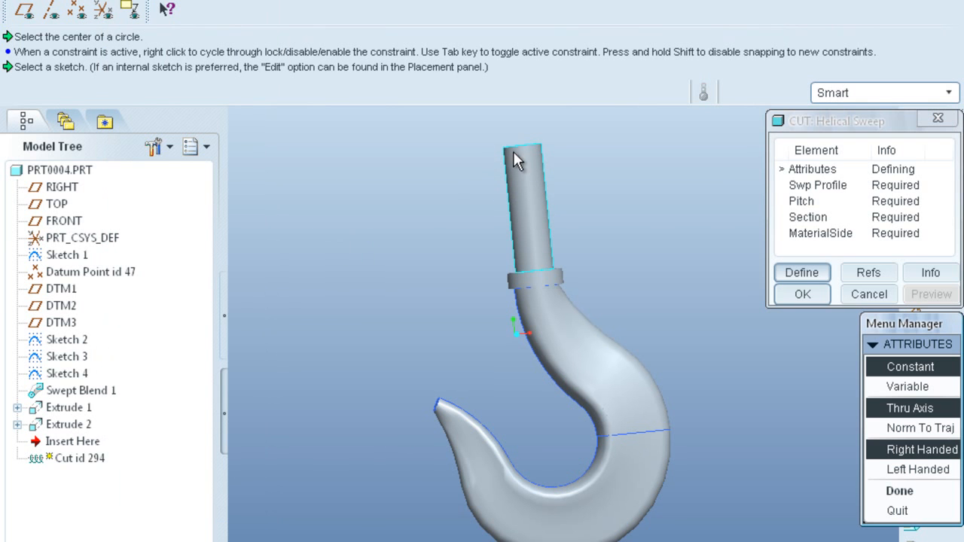
pyautogui.click(24, 9)
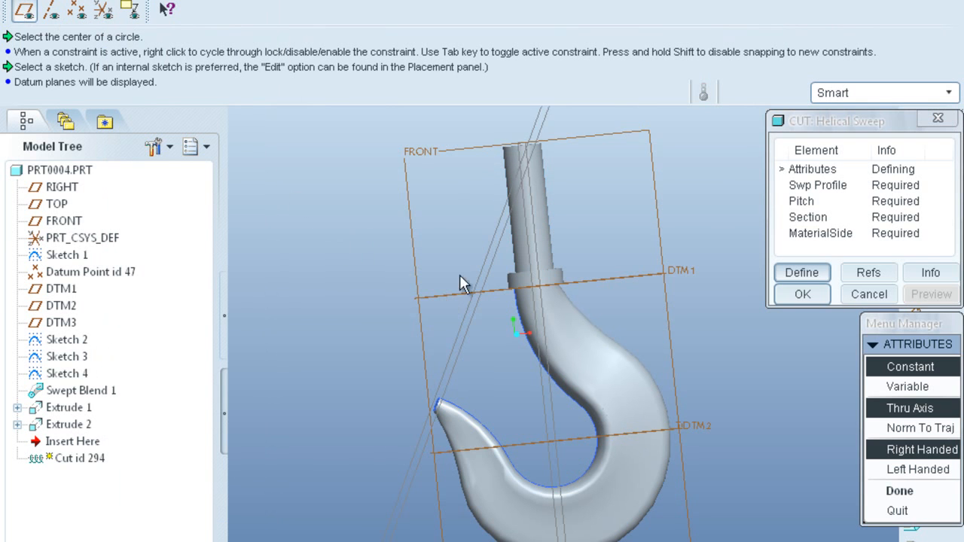
pyautogui.click(527, 196)
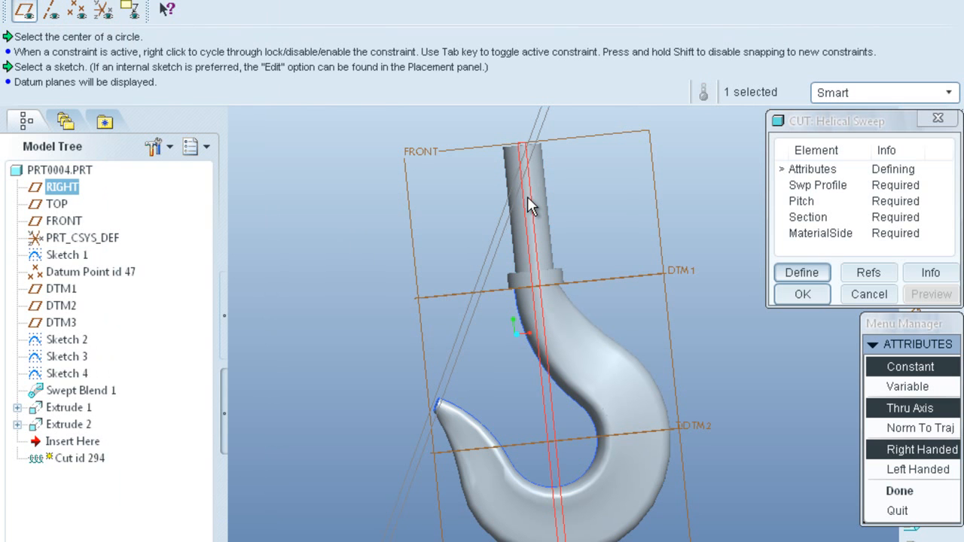
pyautogui.click(900, 492)
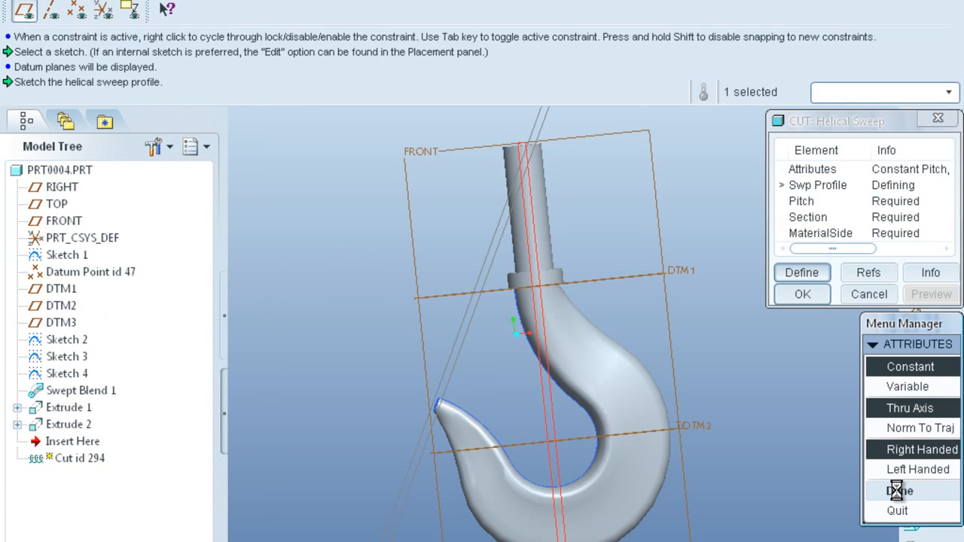
# Step: Open the sweep profile sketch on the RIGHT datum plane, accepting the proposed viewing direction
pyautogui.click(530, 213)
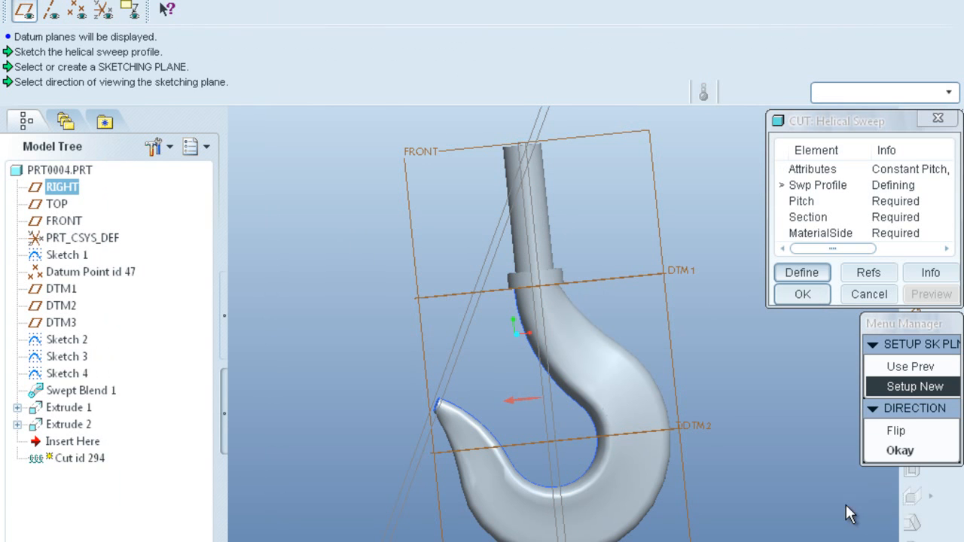
pyautogui.click(877, 451)
pyautogui.click(900, 511)
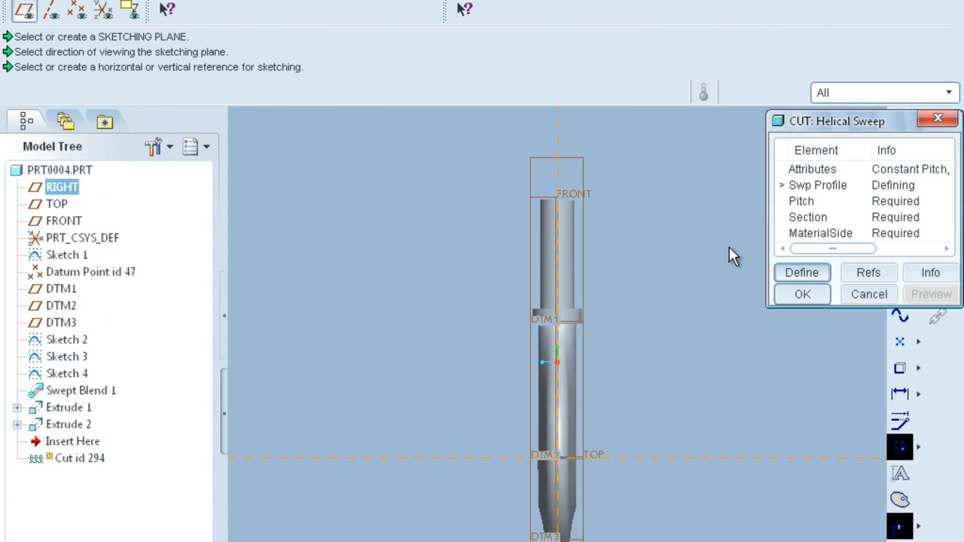
# Step: Add the shank's top face and its cylindrical side surface as sketch references
pyautogui.moveTo(821, 124)
pyautogui.mouseDown()
pyautogui.moveTo(112, 168)
pyautogui.moveTo(124, 167)
pyautogui.mouseUp()
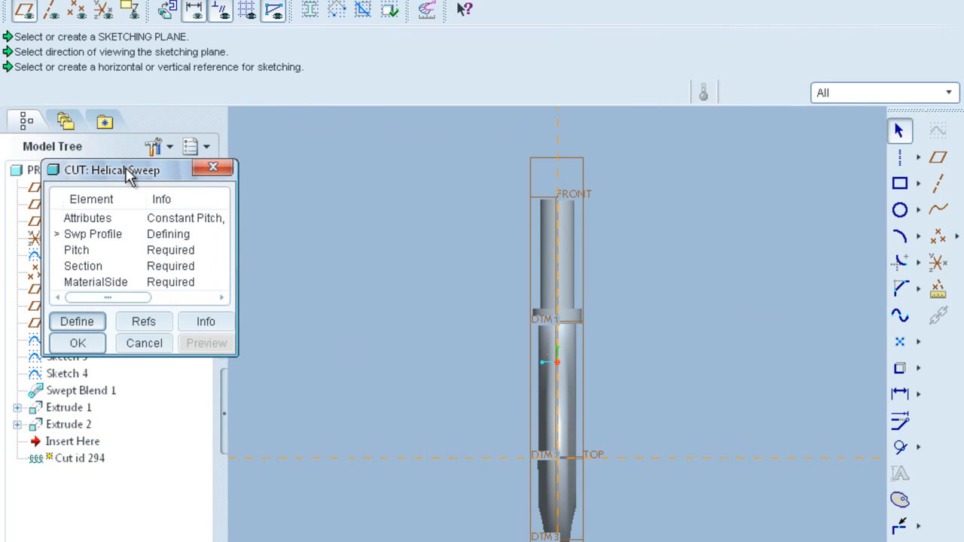
pyautogui.click(168, 1)
pyautogui.click(175, 3)
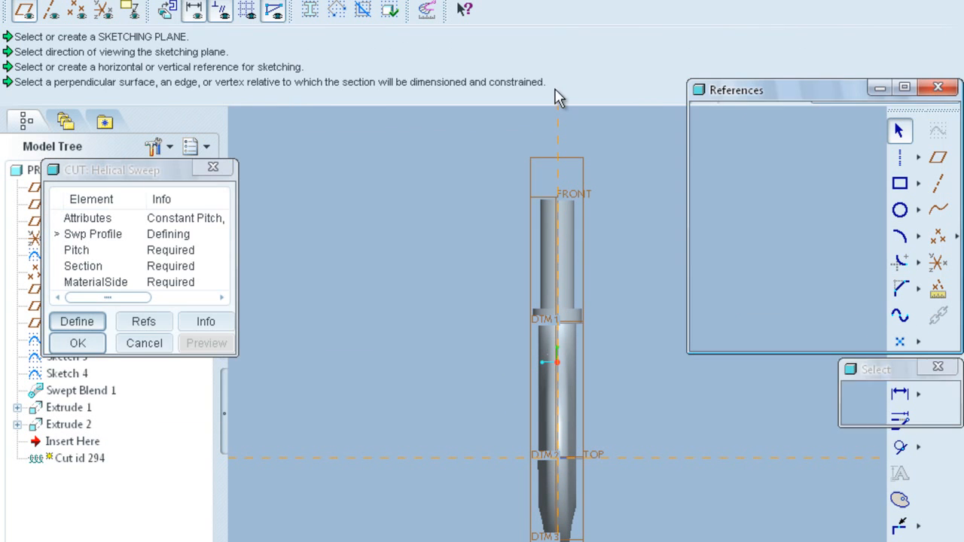
pyautogui.scroll(-5, 570, 204)
pyautogui.click(547, 217)
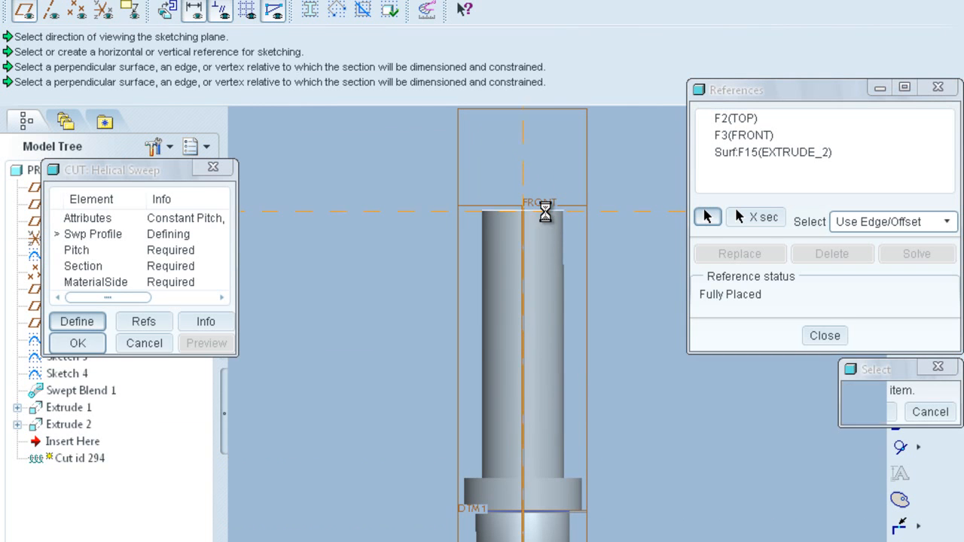
pyautogui.click(570, 233)
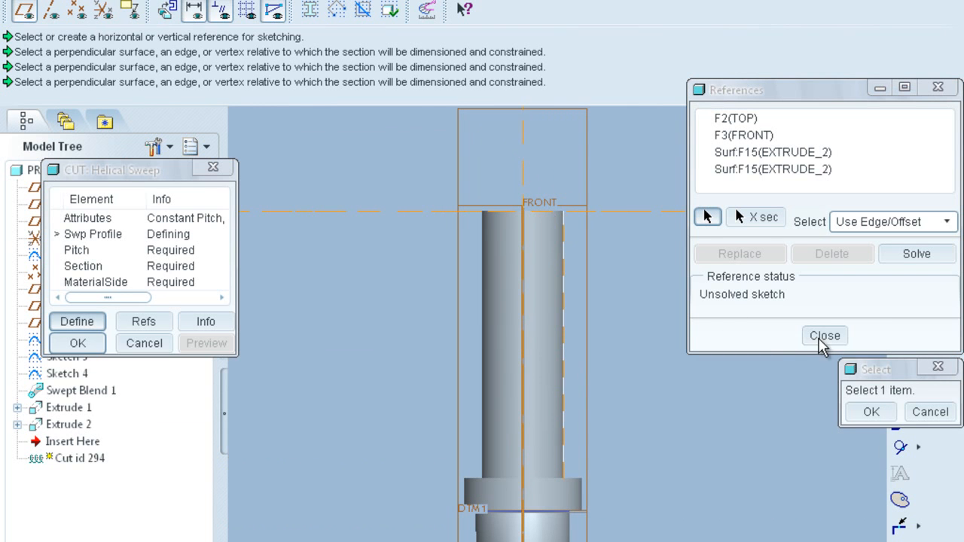
pyautogui.click(821, 336)
# Step: Draw a vertical centerline along the shank's axis
pyautogui.click(899, 157)
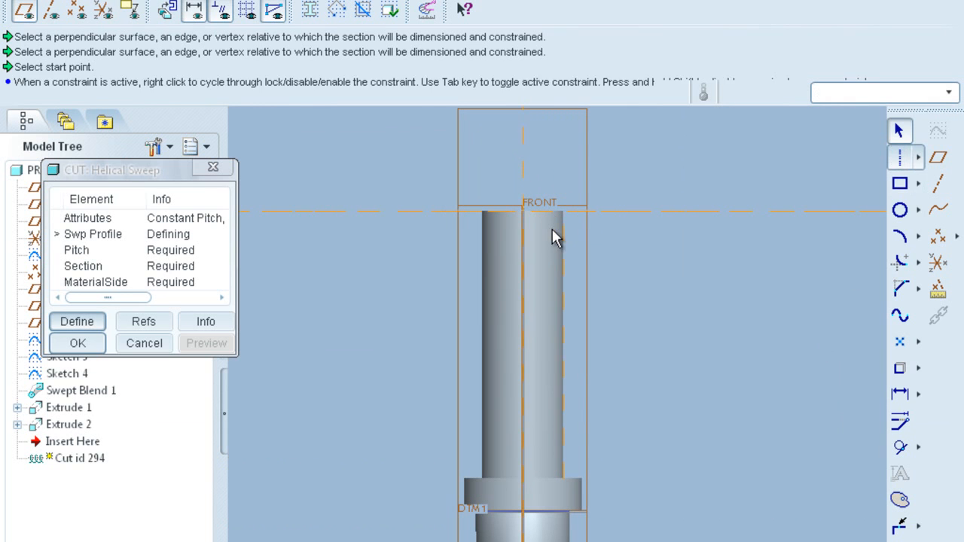
pyautogui.click(524, 210)
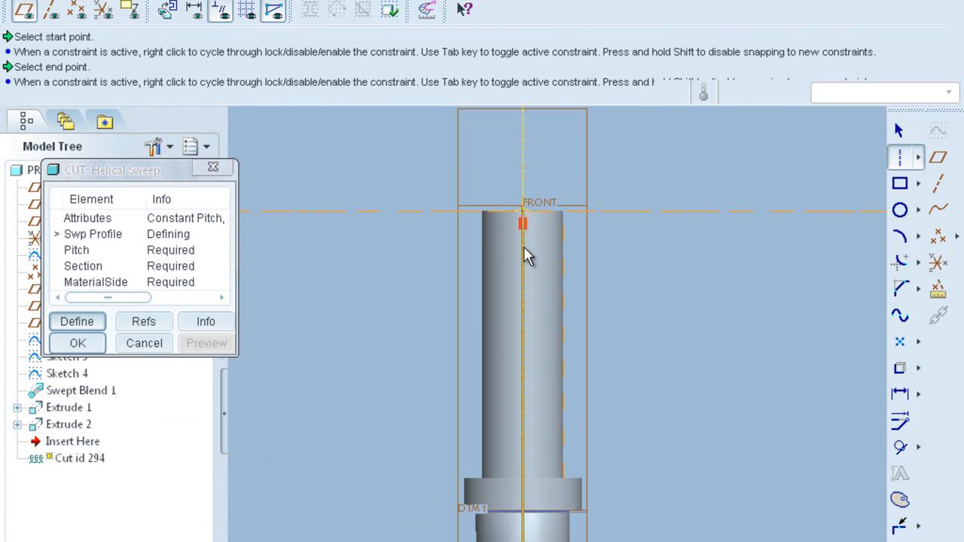
pyautogui.click(523, 246)
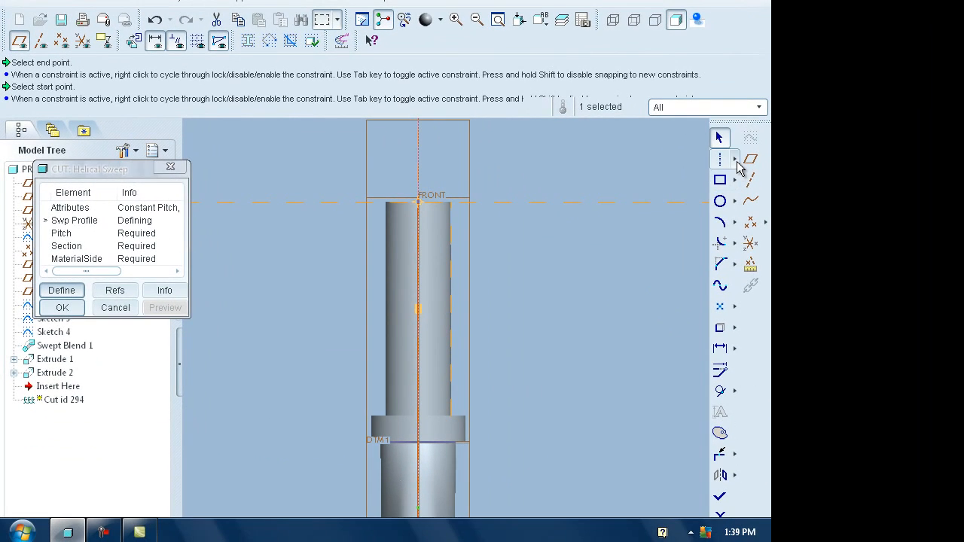
# Step: Draw a vertical line about 96 long down the shank's side edge, starting at its top end
pyautogui.click(869, 158)
pyautogui.click(746, 158)
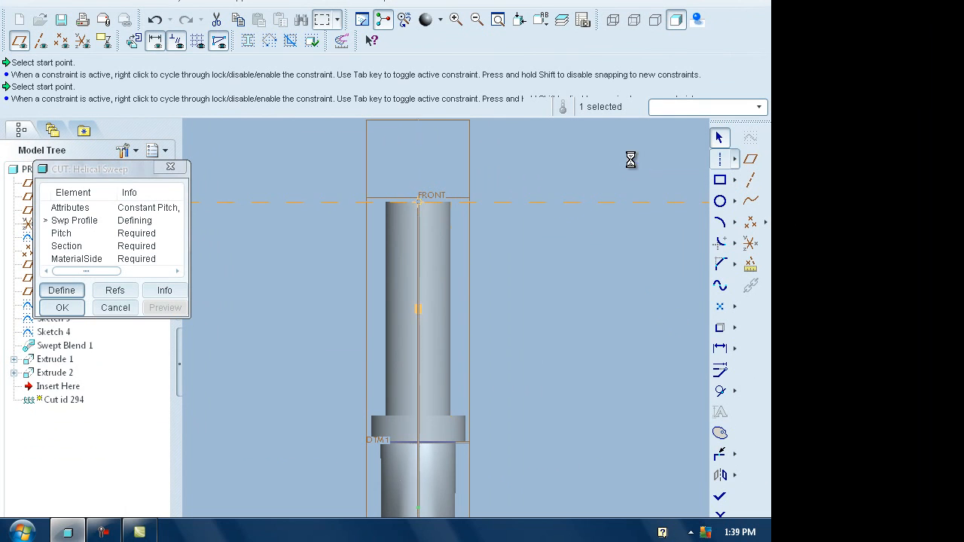
pyautogui.click(451, 204)
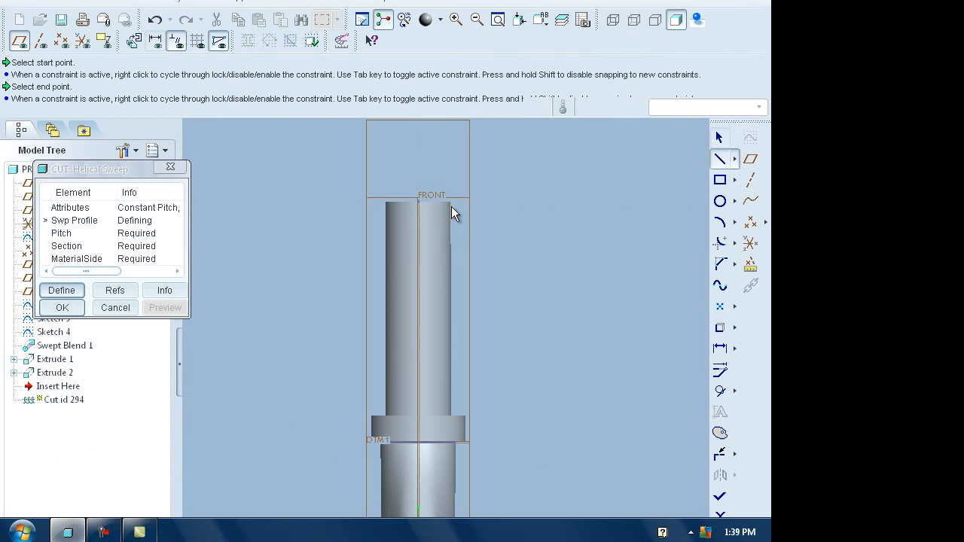
pyautogui.click(450, 323)
pyautogui.middleClick(539, 321)
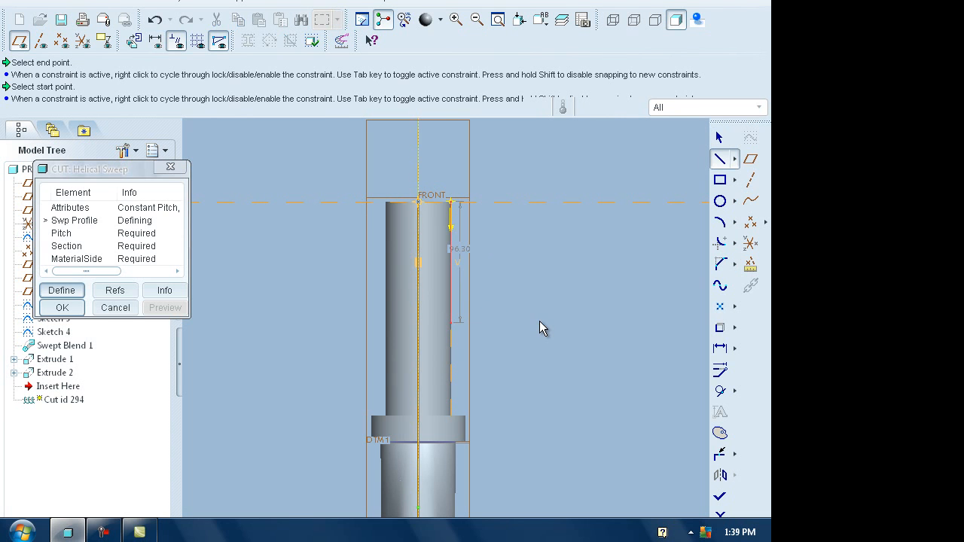
# Step: Set the profile line's length to 75 and finish the profile with a helix pitch of 7.5
pyautogui.doubleClick(456, 248)
pyautogui.write('75')
pyautogui.press('Return')
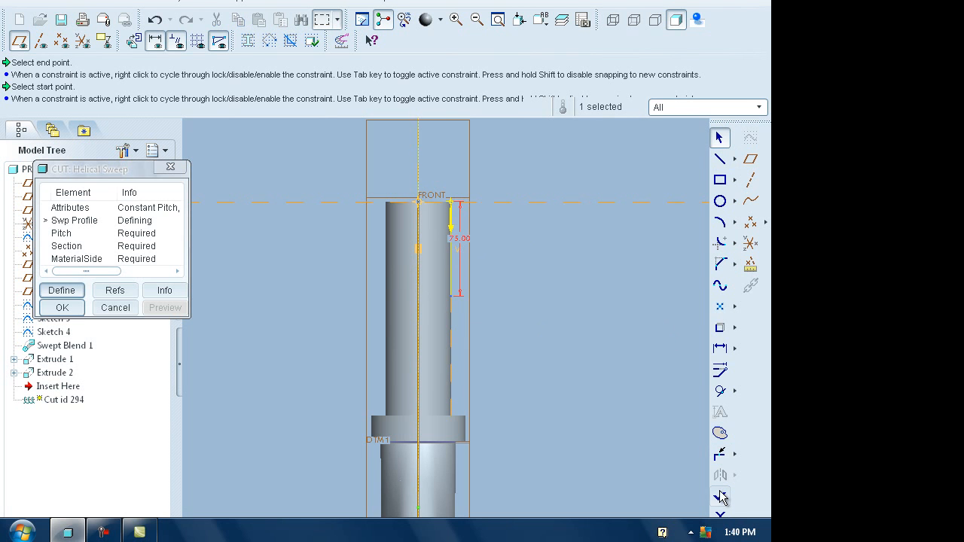
pyautogui.click(720, 500)
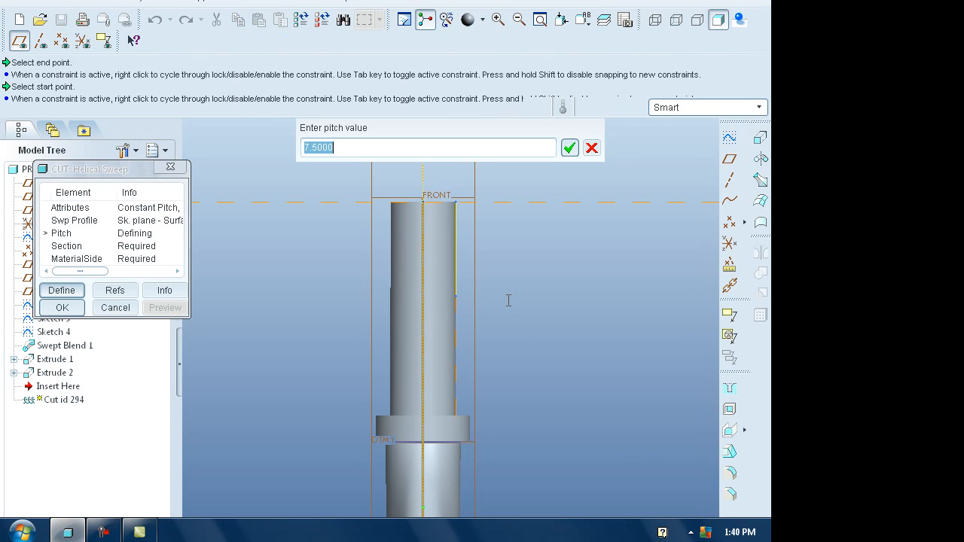
pyautogui.click(572, 148)
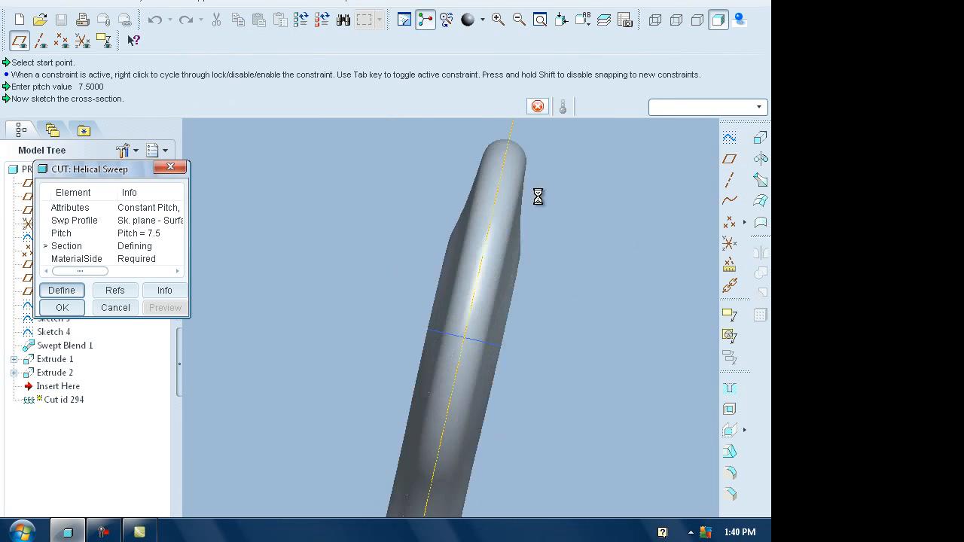
# Step: Draw a closed triangular thread section at the shank's free end corner, with its vertical side on the shank's edge
pyautogui.scroll(10, 504, 323)
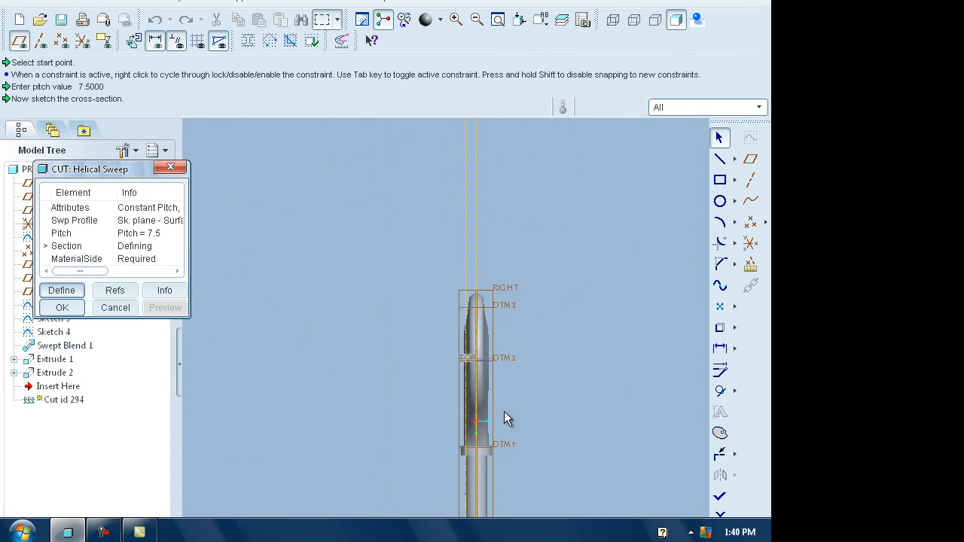
pyautogui.scroll(-10, 481, 519)
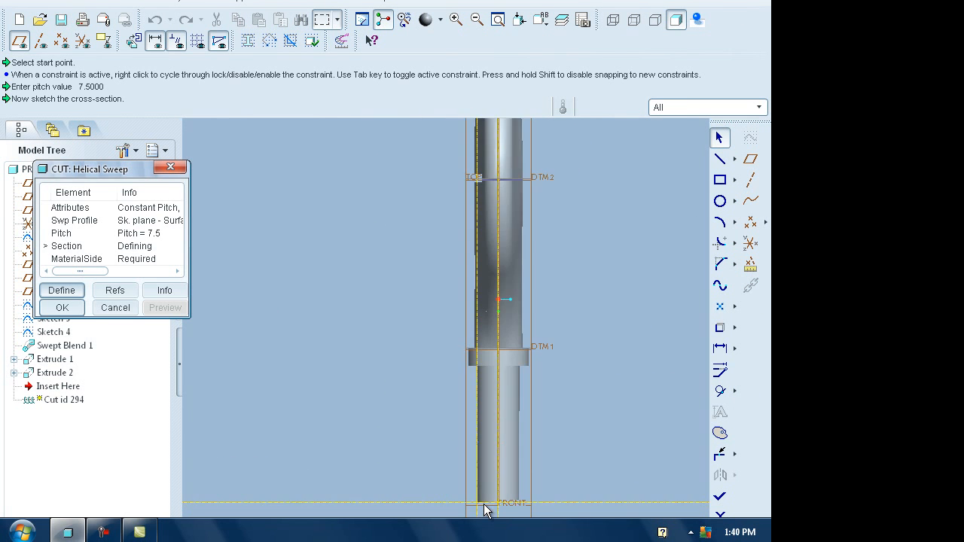
pyautogui.scroll(-3, 482, 511)
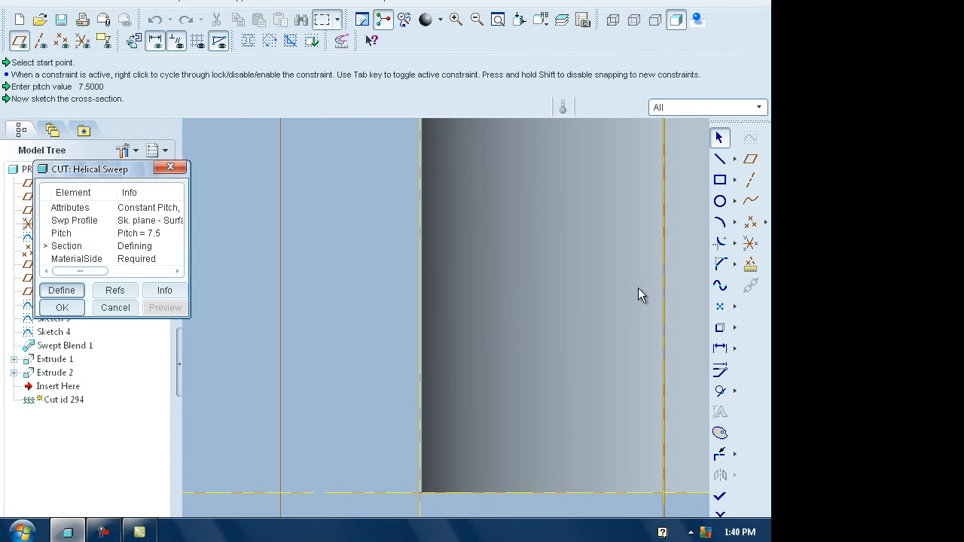
pyautogui.click(718, 159)
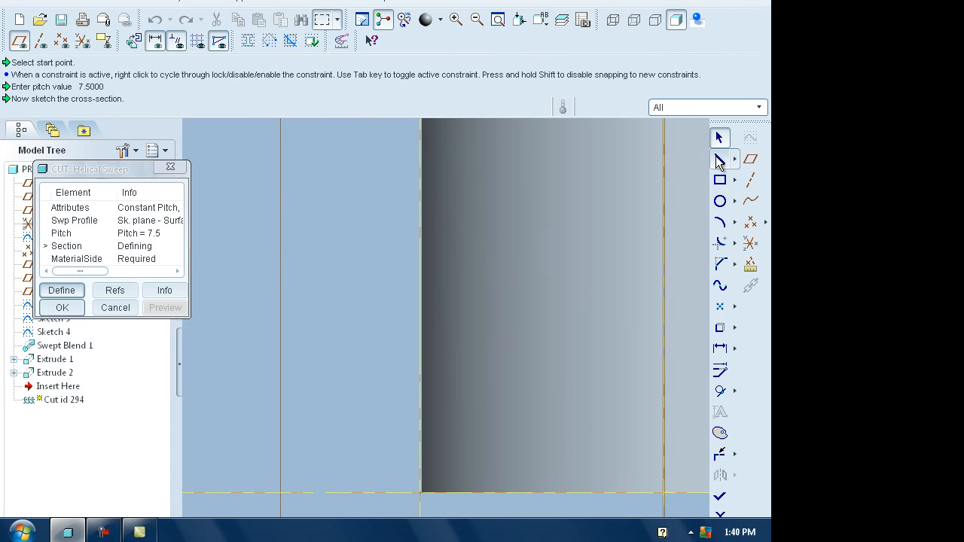
pyautogui.click(422, 494)
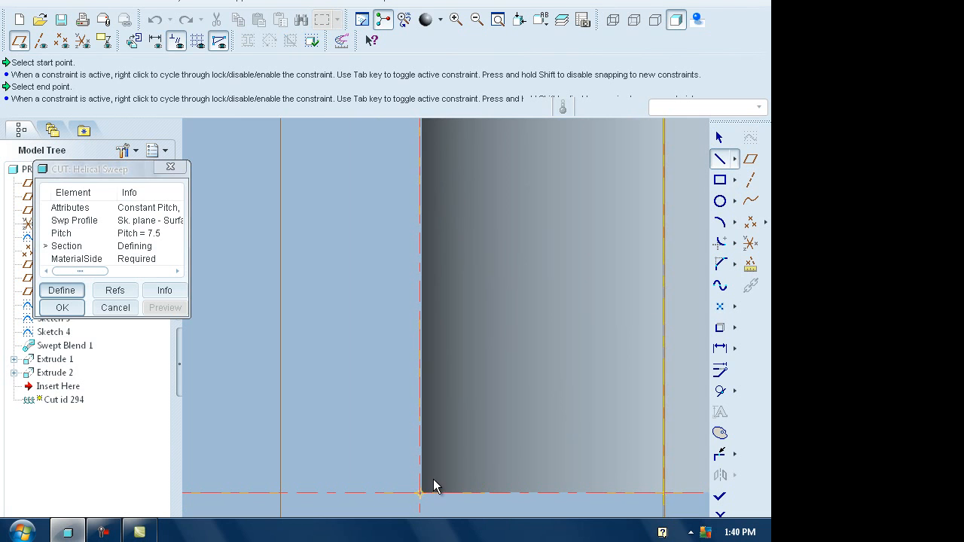
pyautogui.click(472, 456)
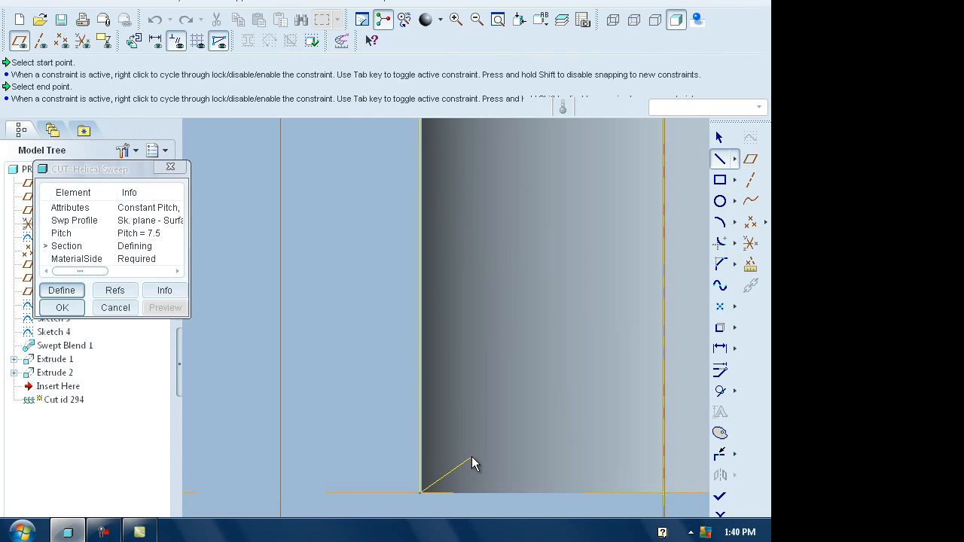
pyautogui.click(421, 445)
pyautogui.click(420, 492)
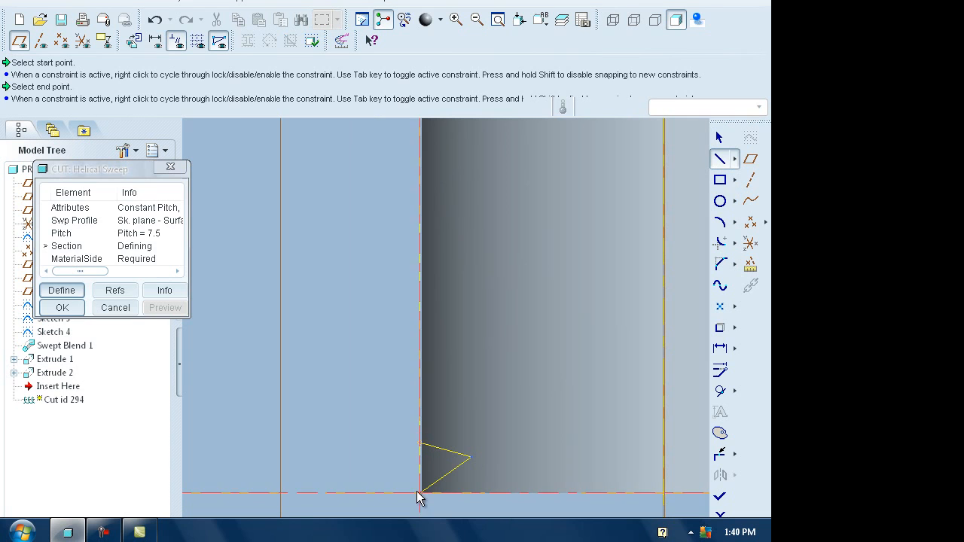
pyautogui.middleClick(377, 469)
pyautogui.middleClick(377, 469)
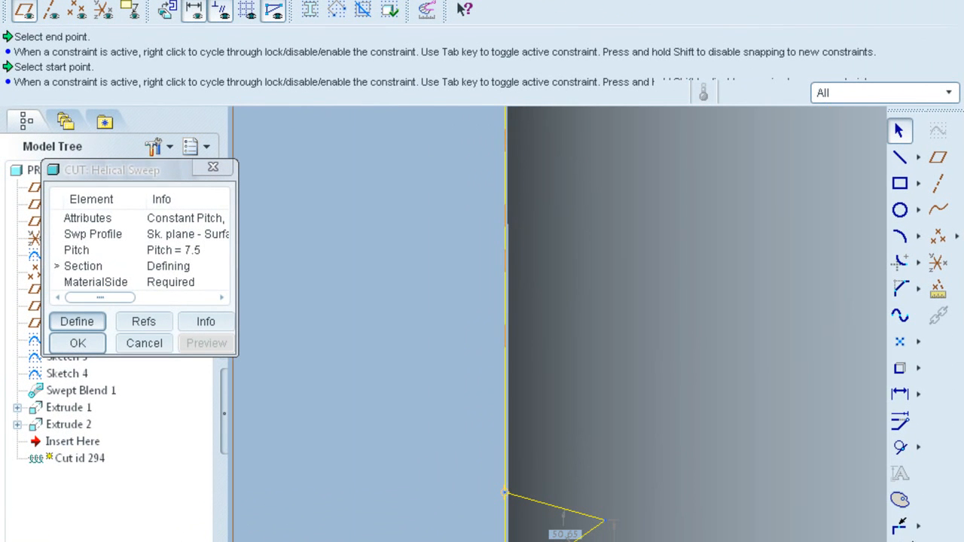
# Step: Add an angle dimension between the triangle's upper slanted side and its vertical side
pyautogui.click(900, 393)
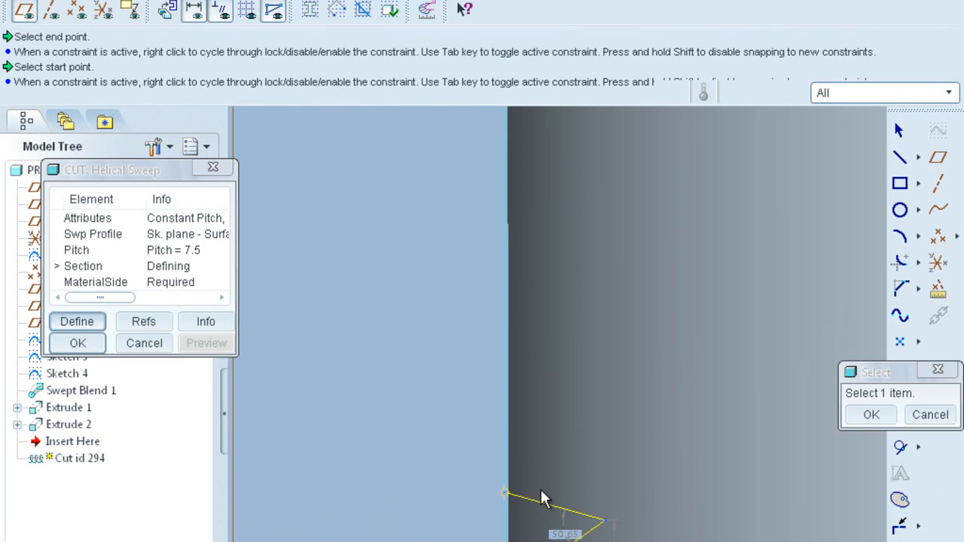
pyautogui.click(506, 515)
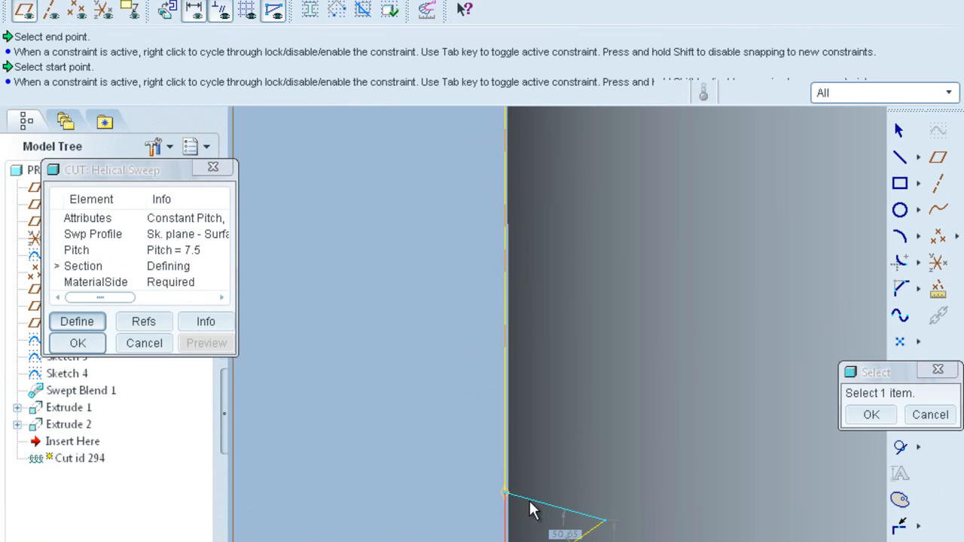
pyautogui.middleClick(521, 510)
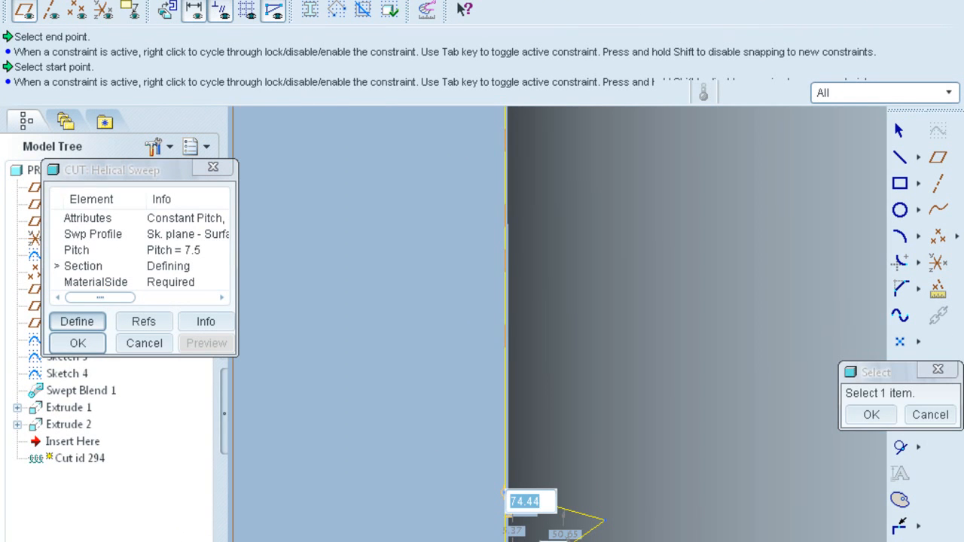
pyautogui.click(858, 415)
# Step: Add an angle dimension between the triangle's lower slanted side and its vertical side
pyautogui.click(904, 403)
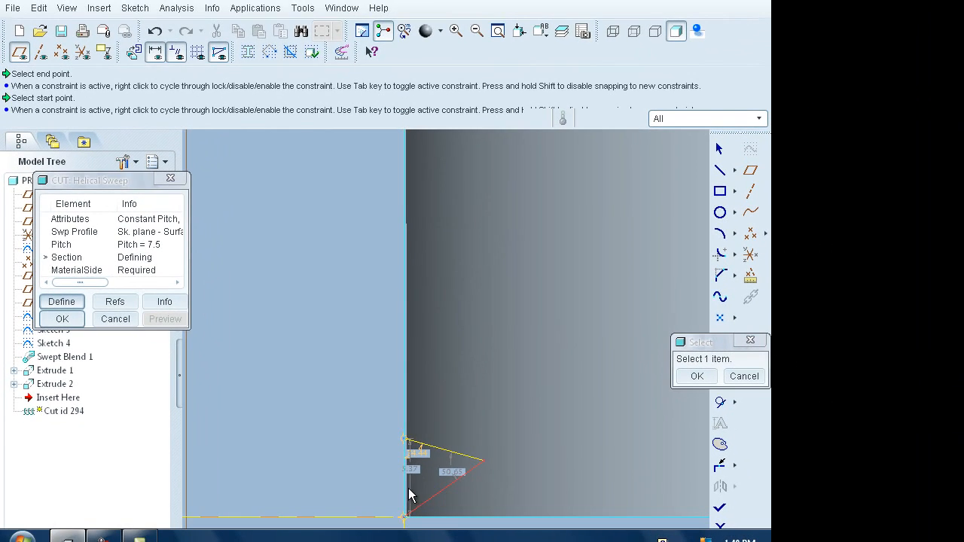
pyautogui.click(405, 497)
pyautogui.middleClick(398, 490)
pyautogui.middleClick(543, 434)
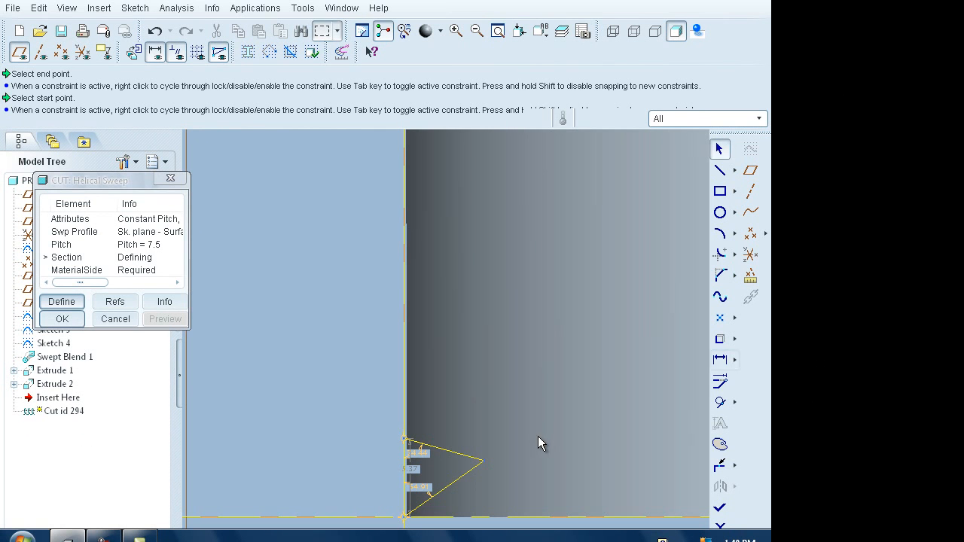
pyautogui.scroll(-4, 440, 486)
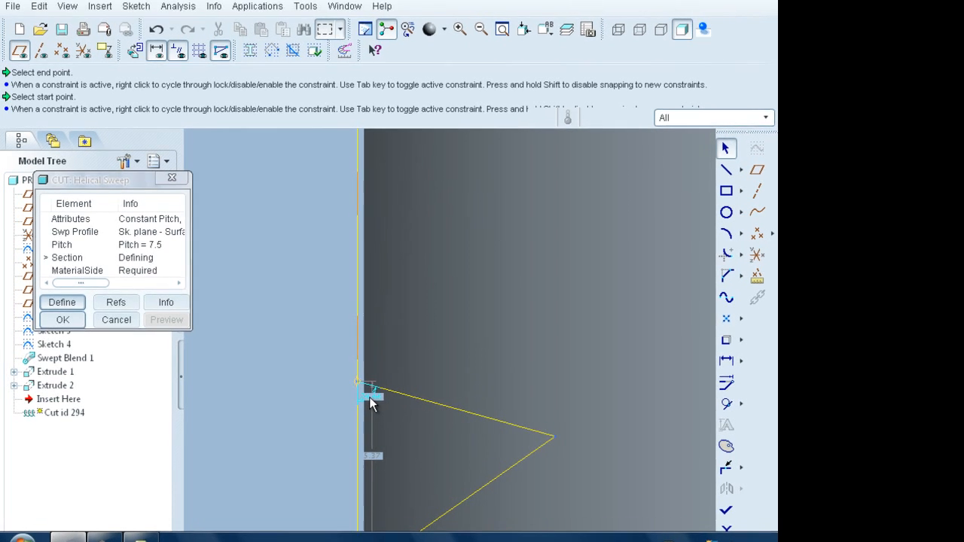
# Step: Set the angles between the thread triangle's upper and lower slanted sides and its vertical side to 60 degrees each
pyautogui.doubleClick(367, 395)
pyautogui.write('60')
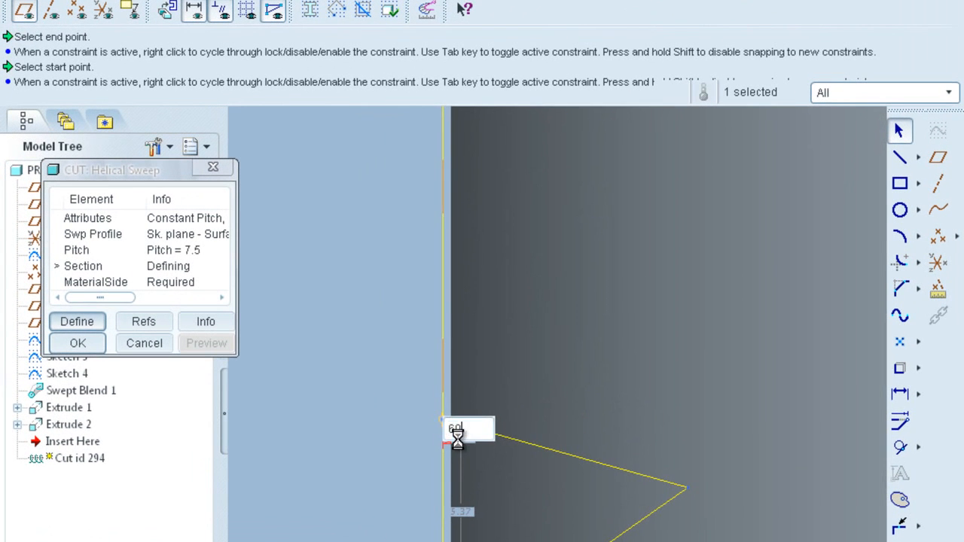
pyautogui.press('Return')
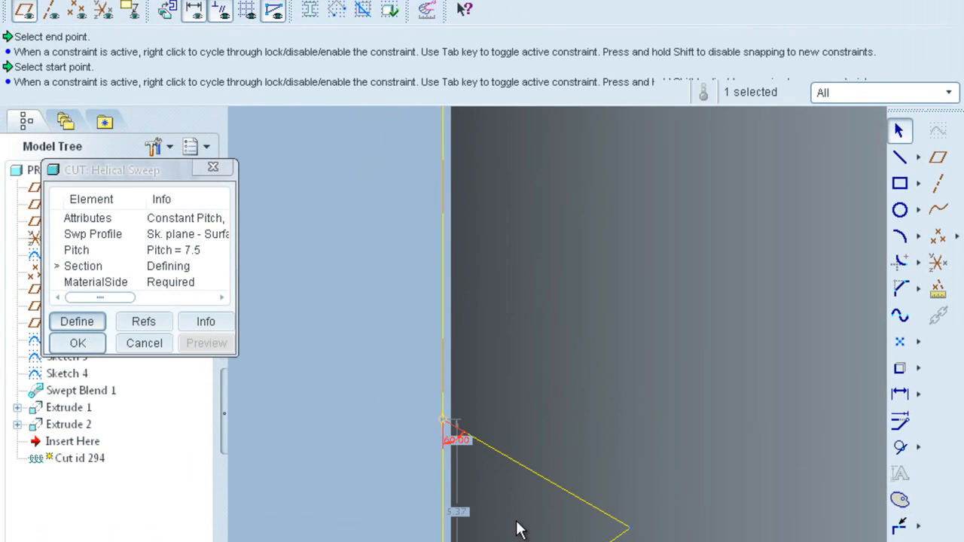
pyautogui.scroll(1, 517, 522)
pyautogui.scroll(-2, 480, 535)
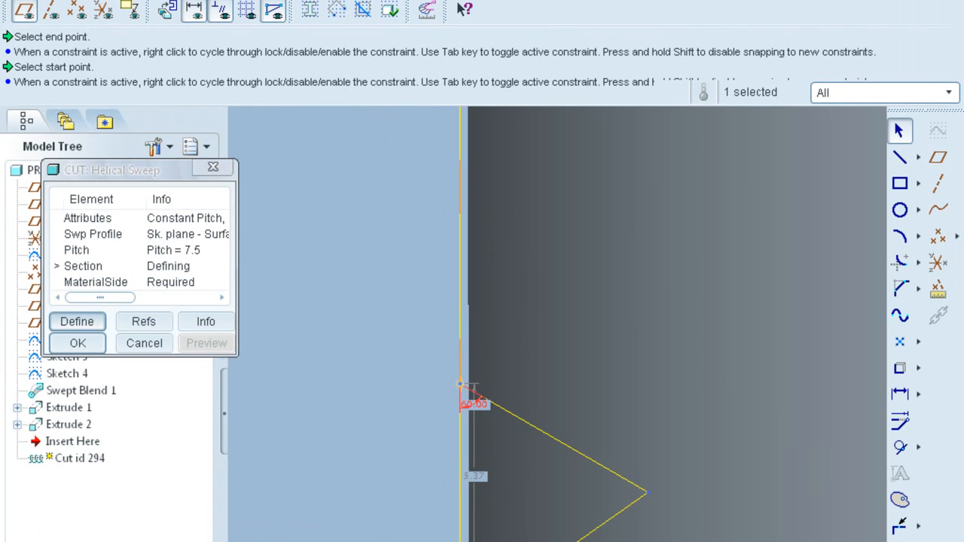
pyautogui.press('Return')
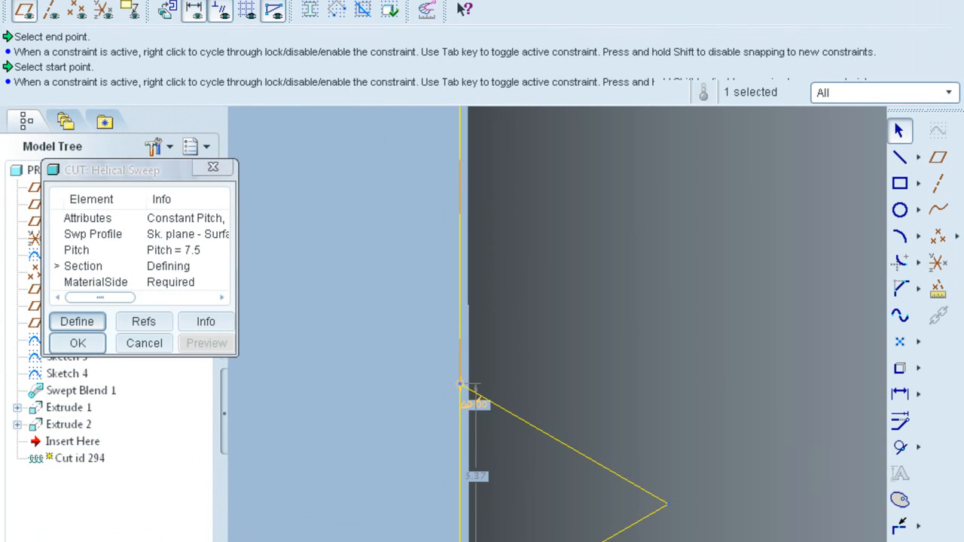
# Step: Set the length of the thread triangle's vertical side to 6 and finish the section sketch
pyautogui.moveTo(477, 477); pyautogui.dragTo(424, 478)
pyautogui.doubleClick(424, 477)
pyautogui.write('6')
pyautogui.press('Return')
pyautogui.click(733, 500)
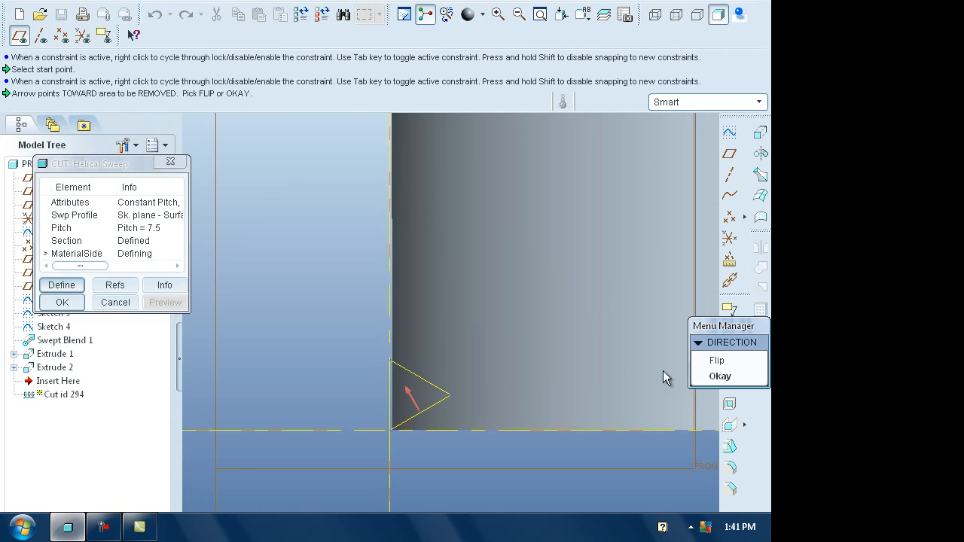
# Step: Accept material removal inside the triangular section and complete the helical sweep cut on the shank
pyautogui.click(720, 376)
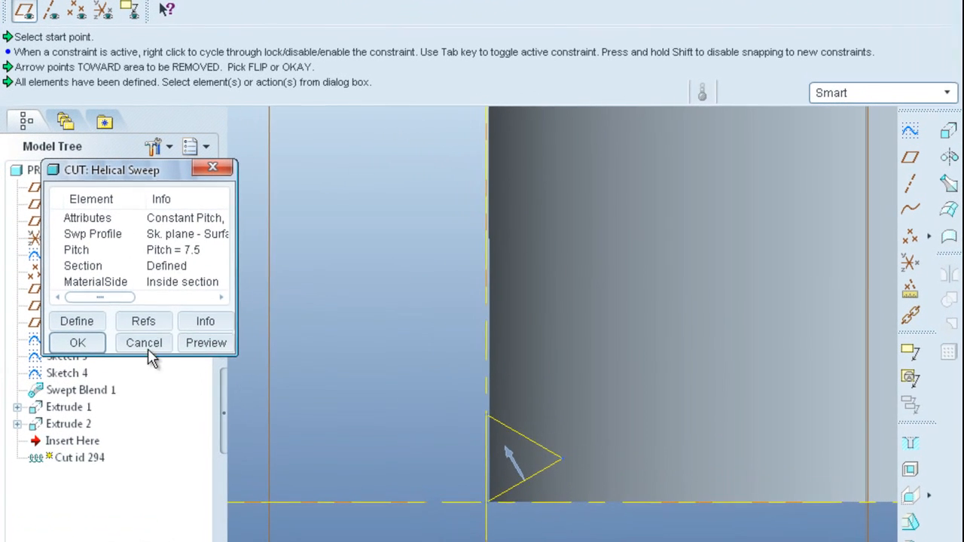
pyautogui.click(83, 345)
pyautogui.scroll(-8, 354, 400)
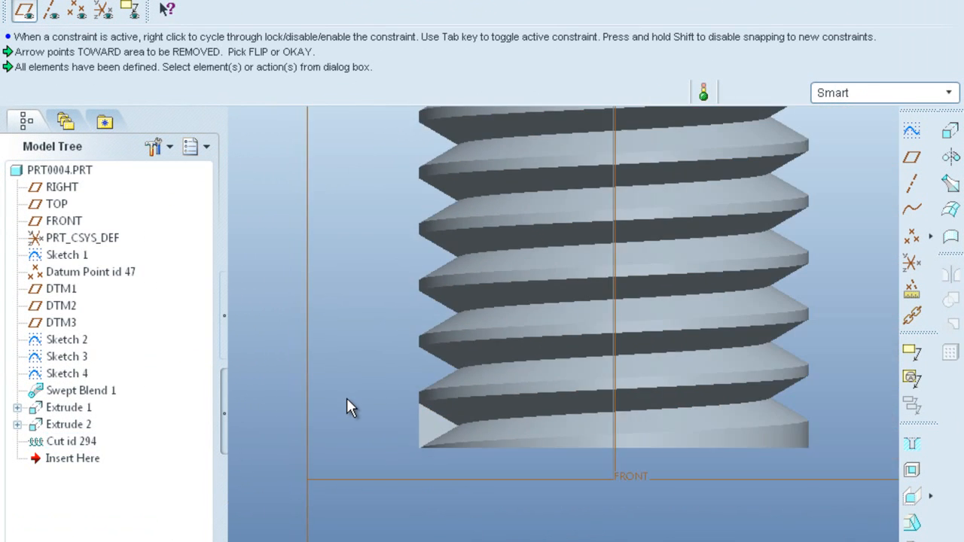
# Step: Hide the datum planes and inspect the finished threaded hook from different angles
pyautogui.moveTo(727, 400); pyautogui.dragTo(699, 357, button='middle')
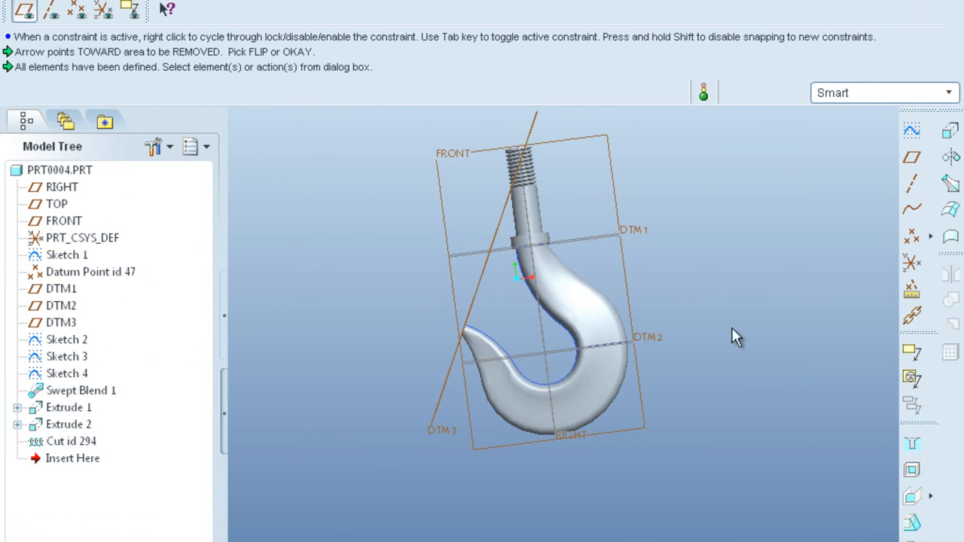
pyautogui.click(25, 11)
pyautogui.moveTo(654, 358); pyautogui.dragTo(700, 366, button='middle')
pyautogui.scroll(2, 548, 240)
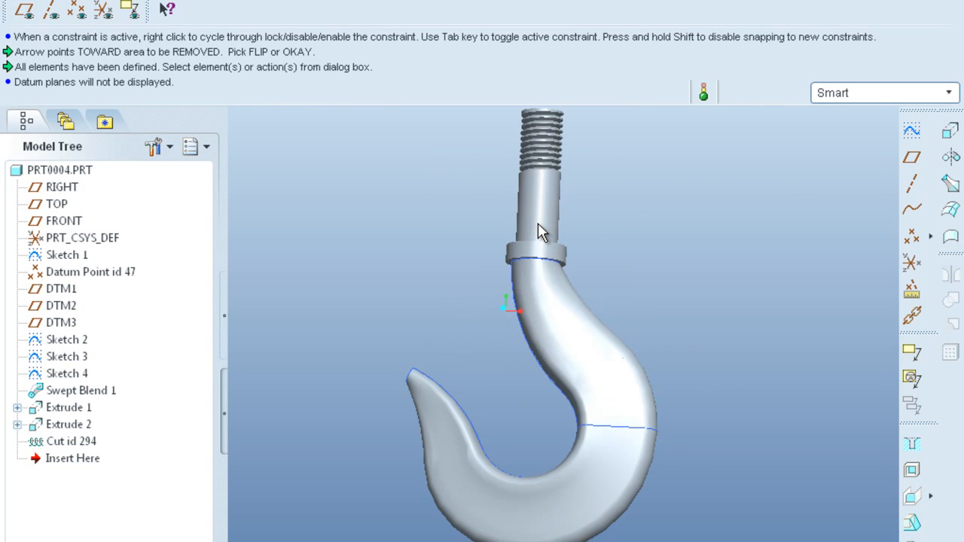
pyautogui.moveTo(685, 284); pyautogui.dragTo(696, 305, button='middle')
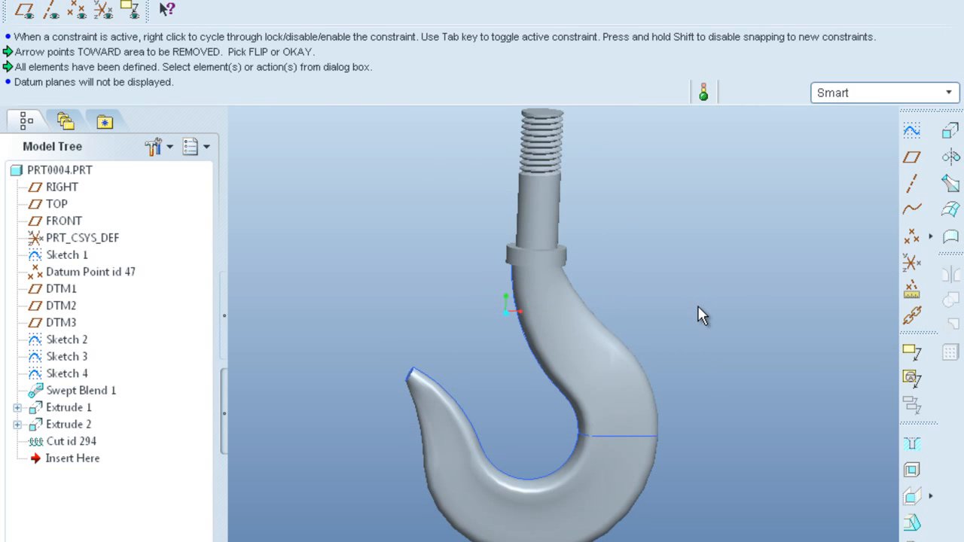